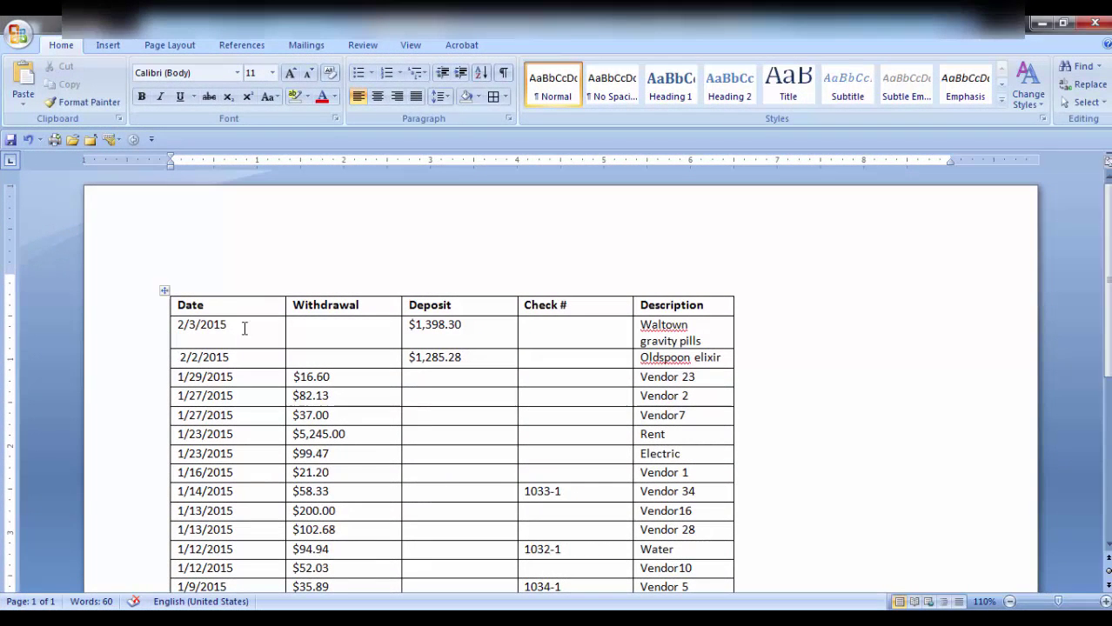
Select the whole table and distribute its columns and rows evenly, giving 0.37" rows
click(304, 330)
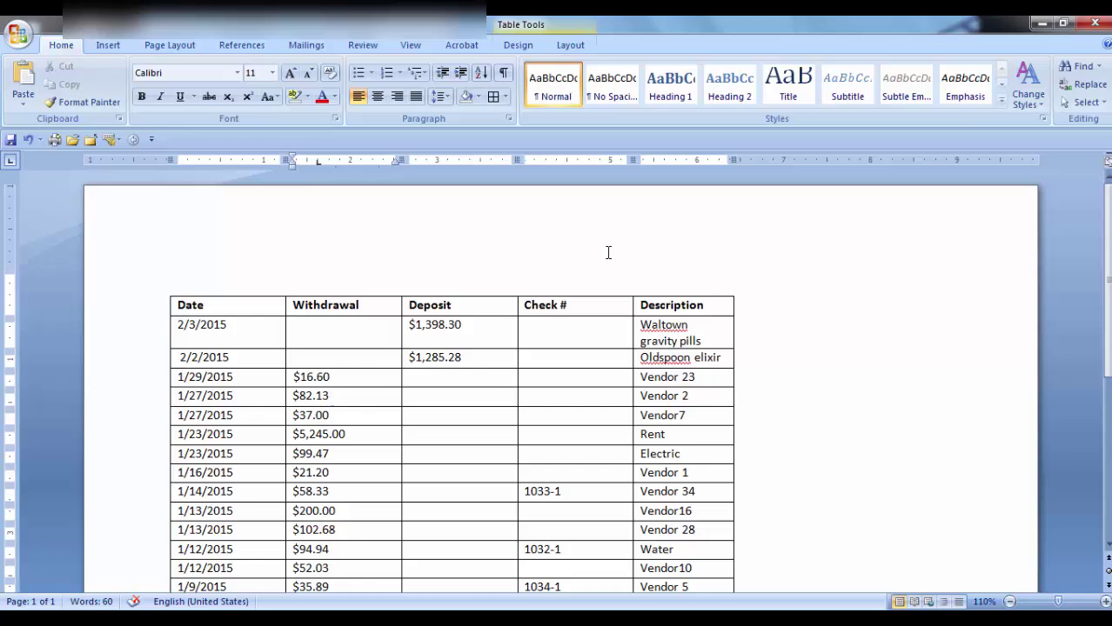
click(574, 47)
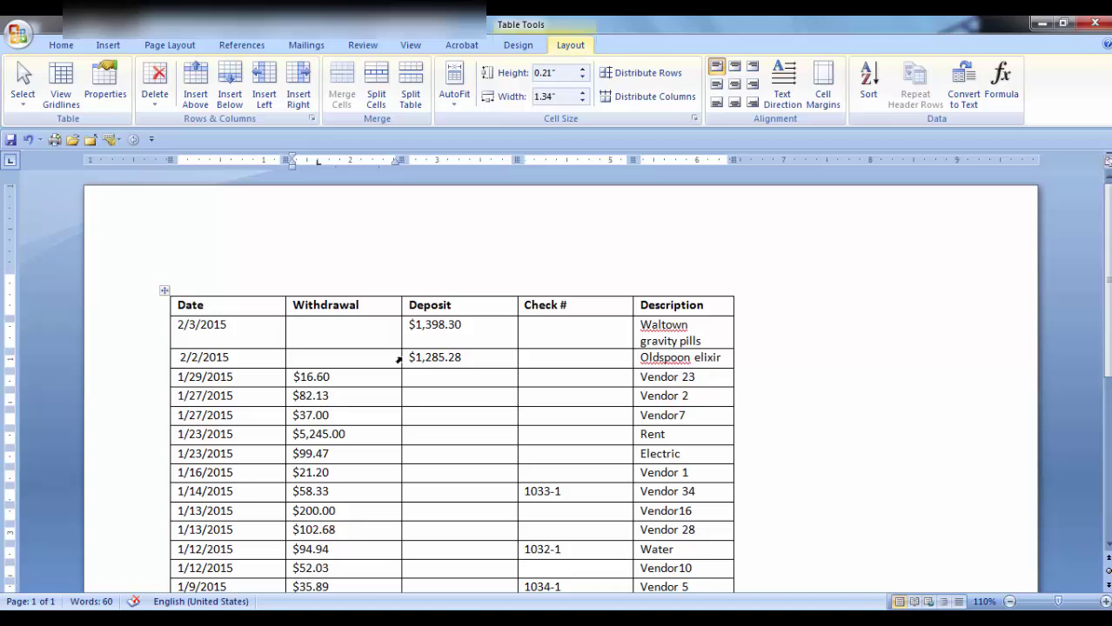
click(164, 290)
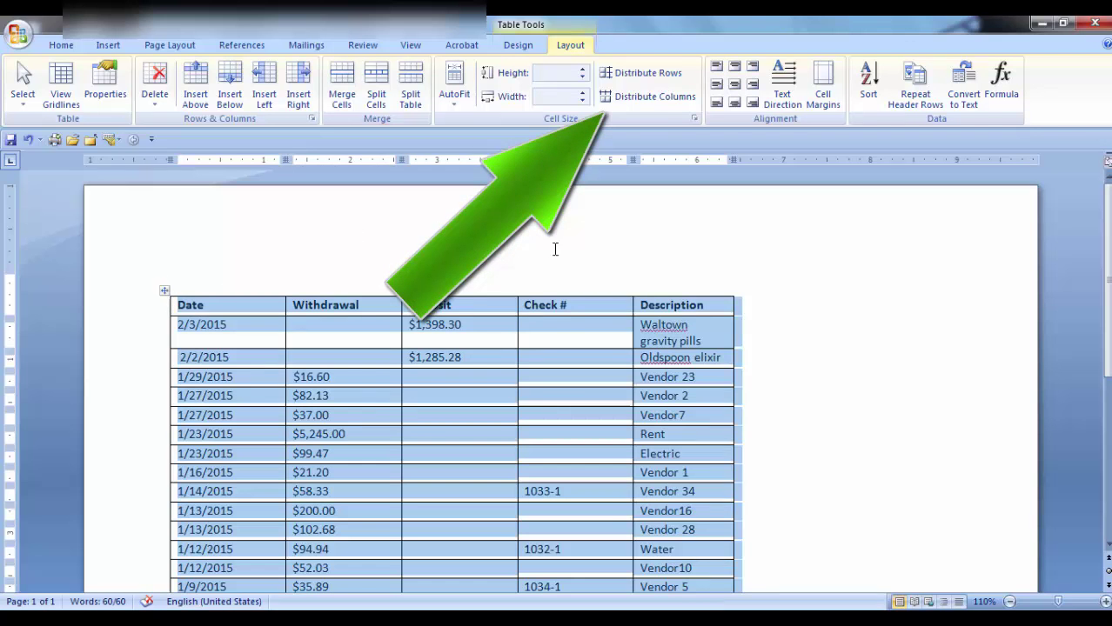
click(651, 97)
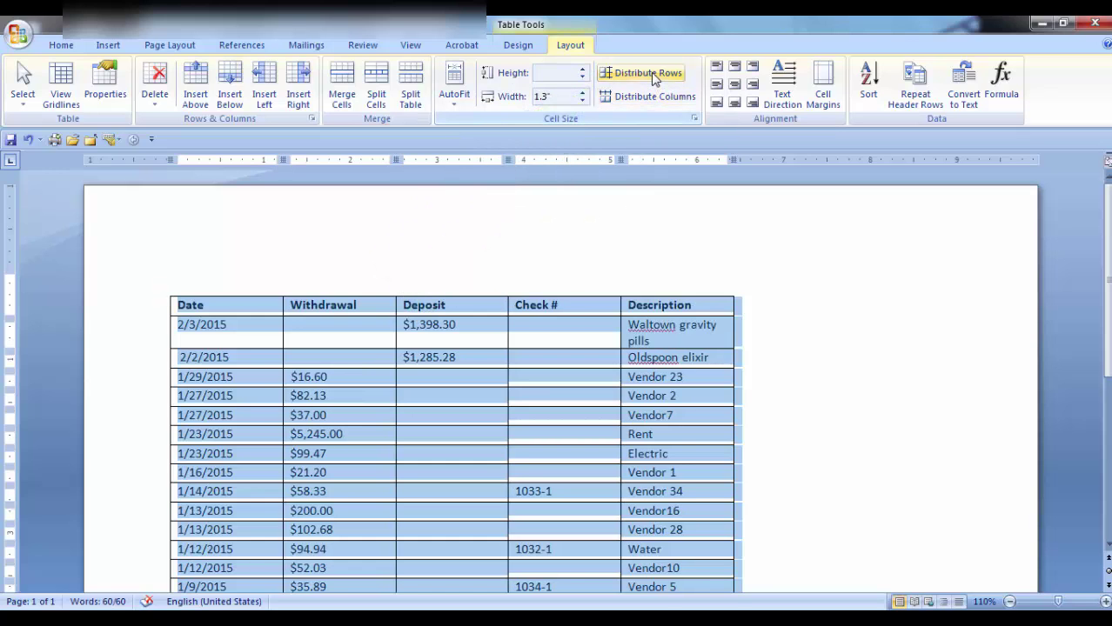
click(654, 77)
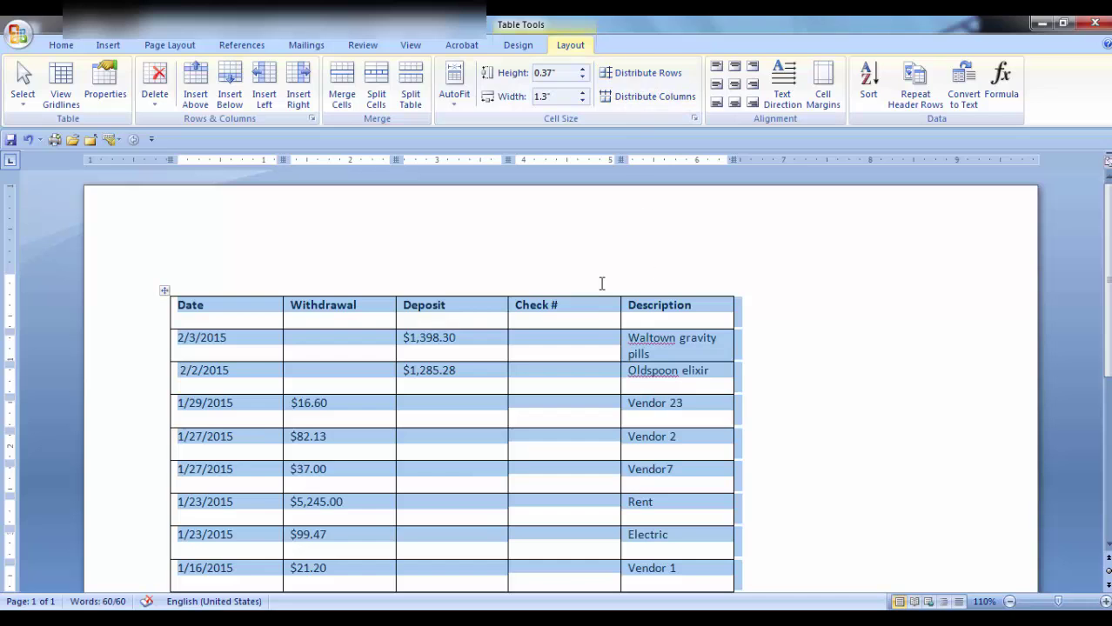
Center the Waltown gravity pills description in its cell
click(585, 308)
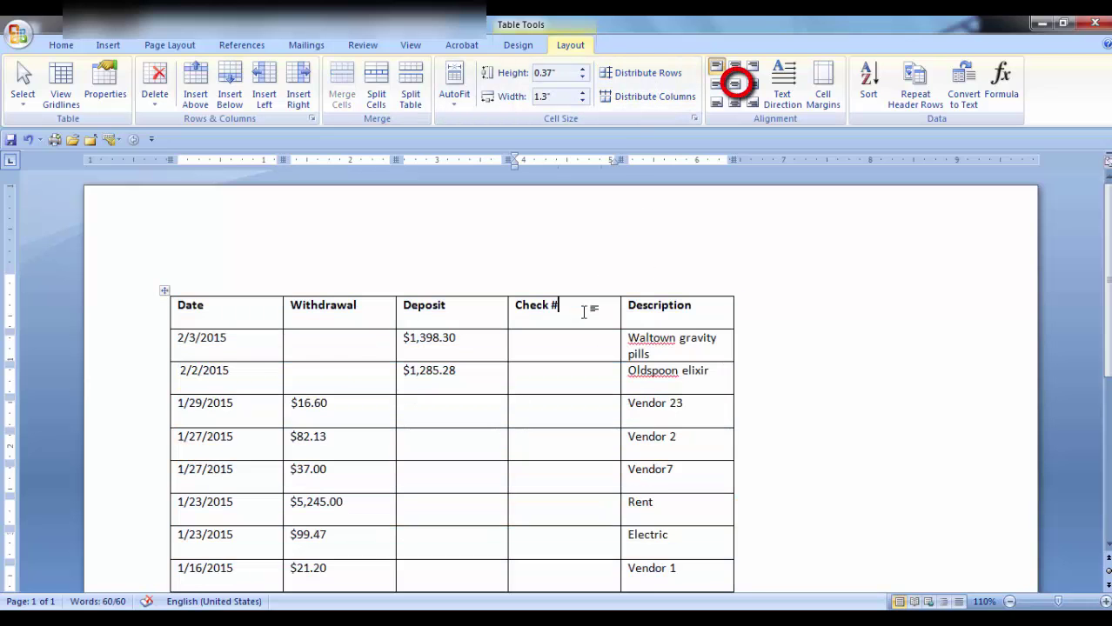
click(657, 353)
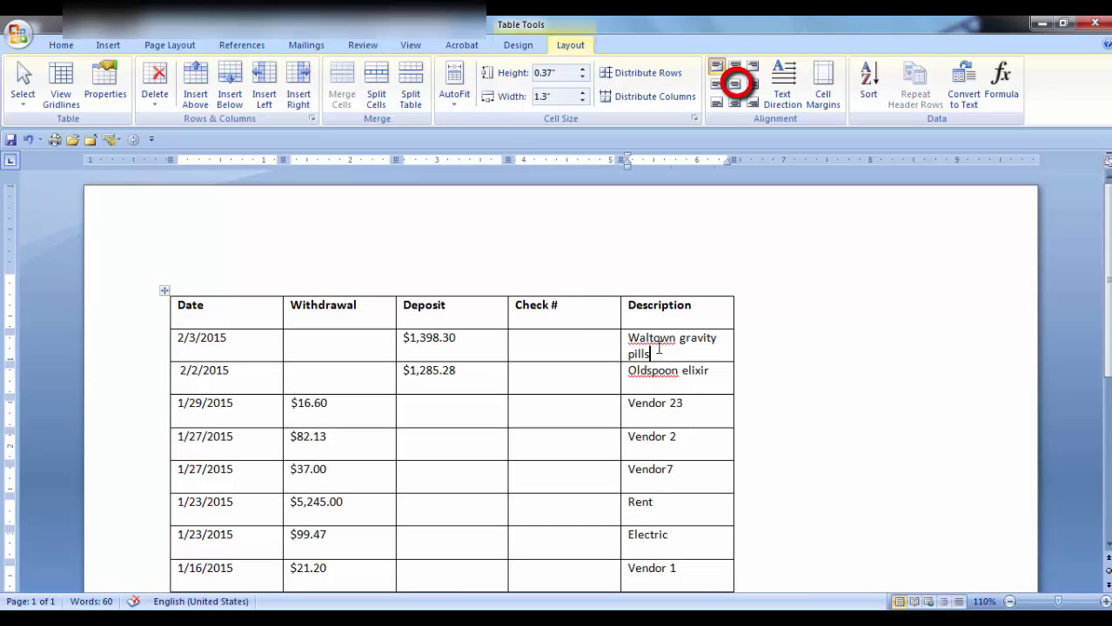
click(738, 83)
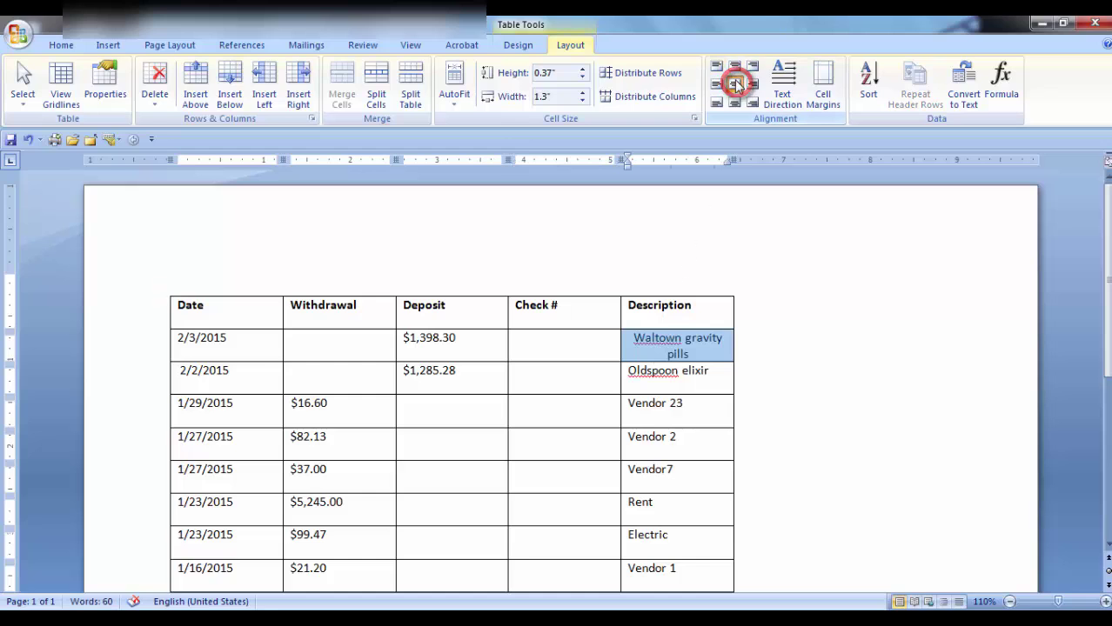
click(699, 305)
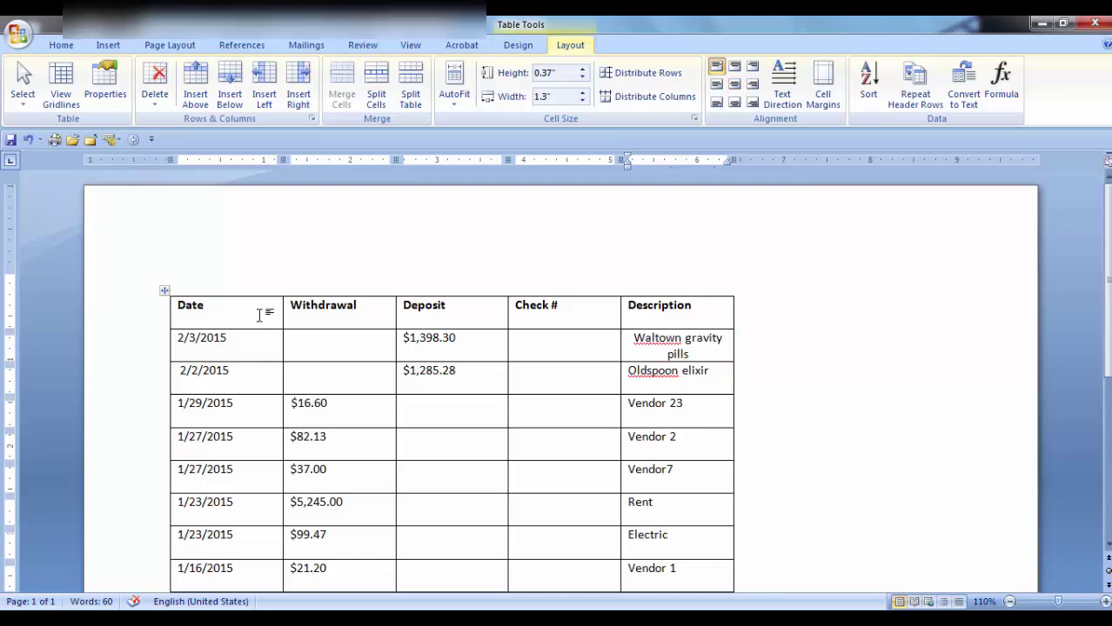
Rotate header labels bottom-to-top in a 1.09" tall row and autofit columns to their contents
drag(259, 315, 683, 315)
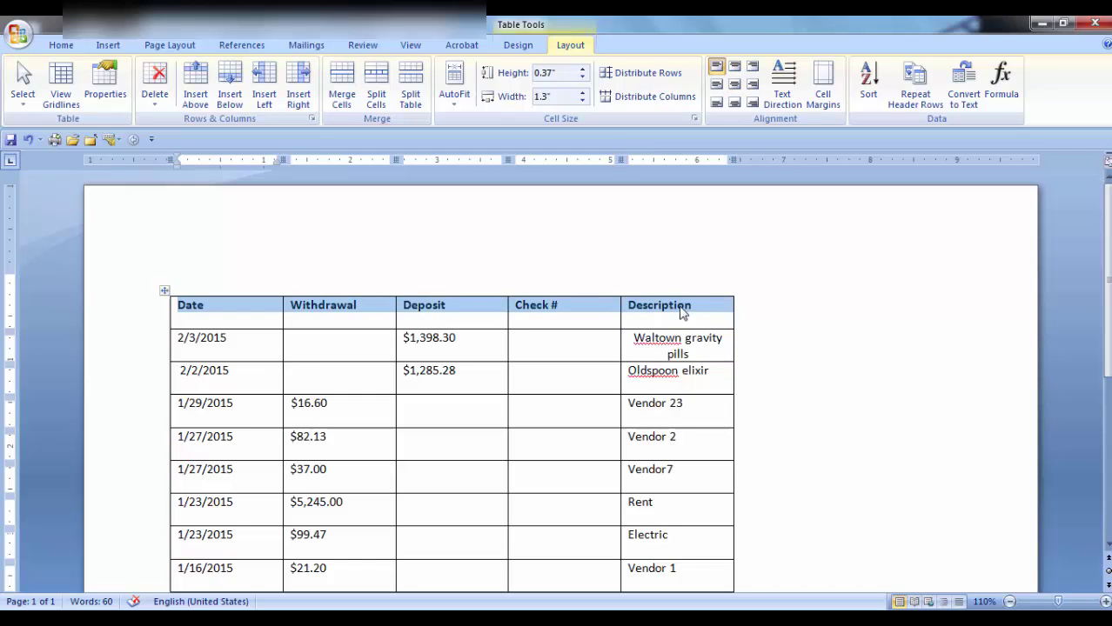
click(783, 85)
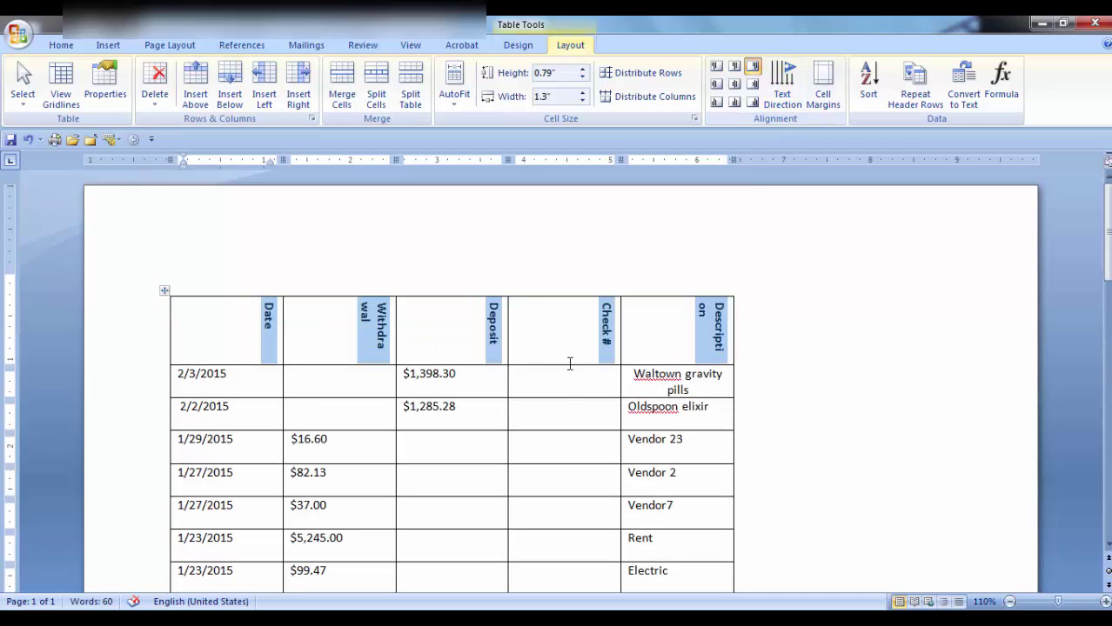
click(779, 82)
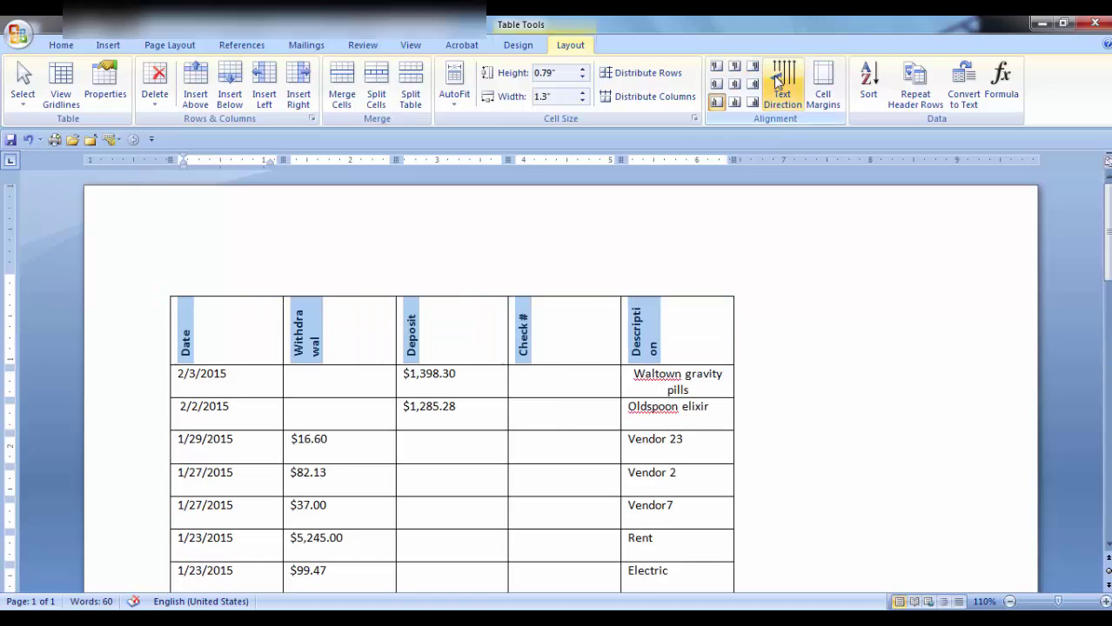
drag(566, 365, 562, 392)
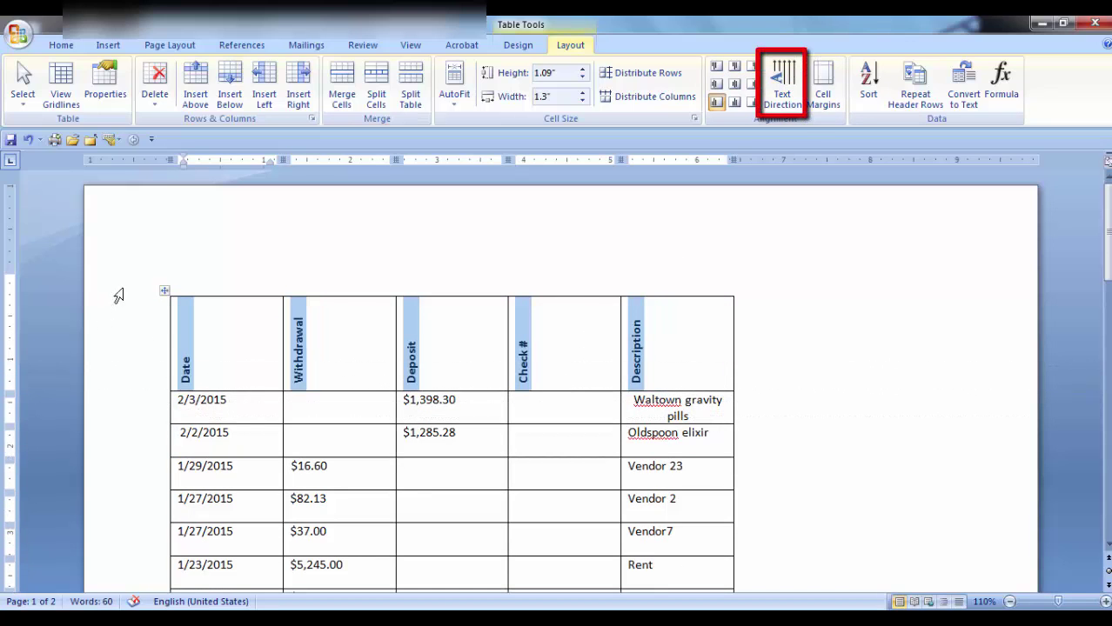
click(165, 292)
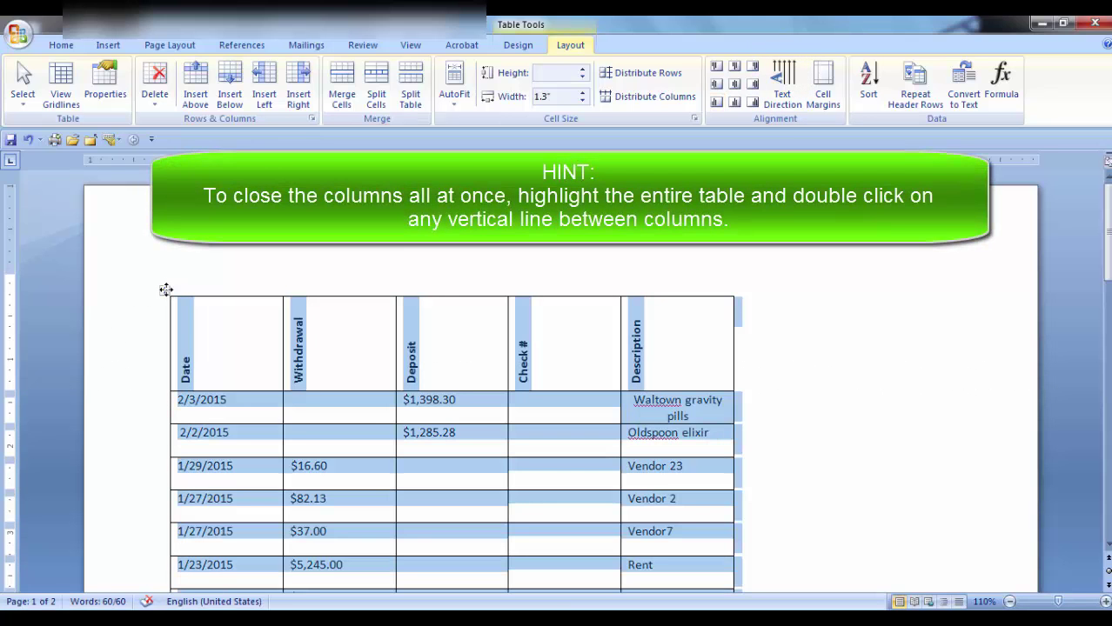
double_click(283, 338)
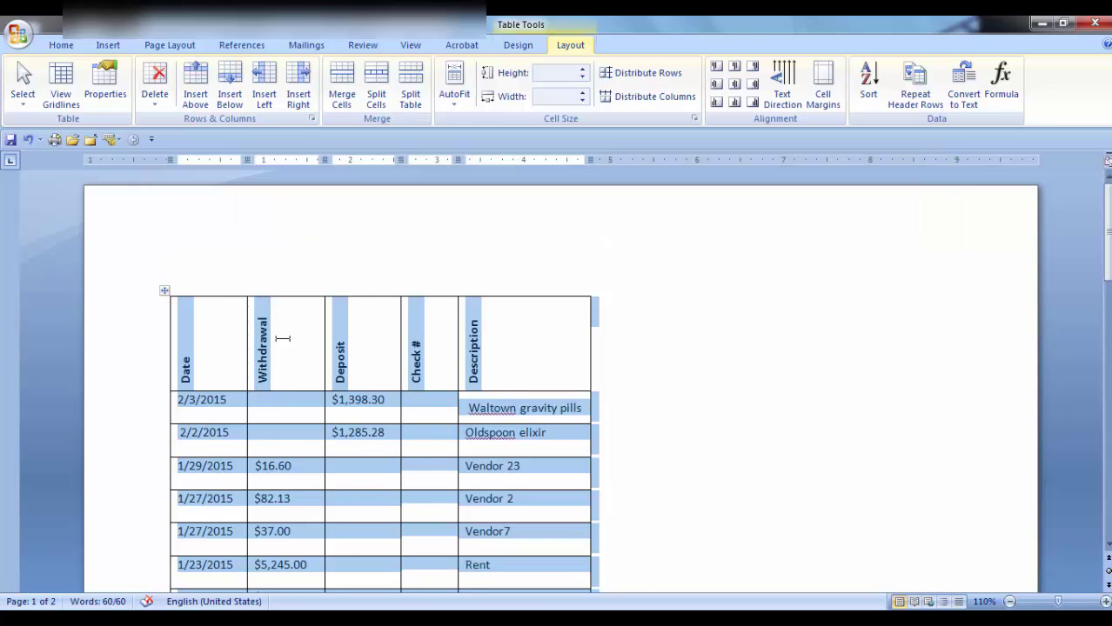
key(ctrl+z)
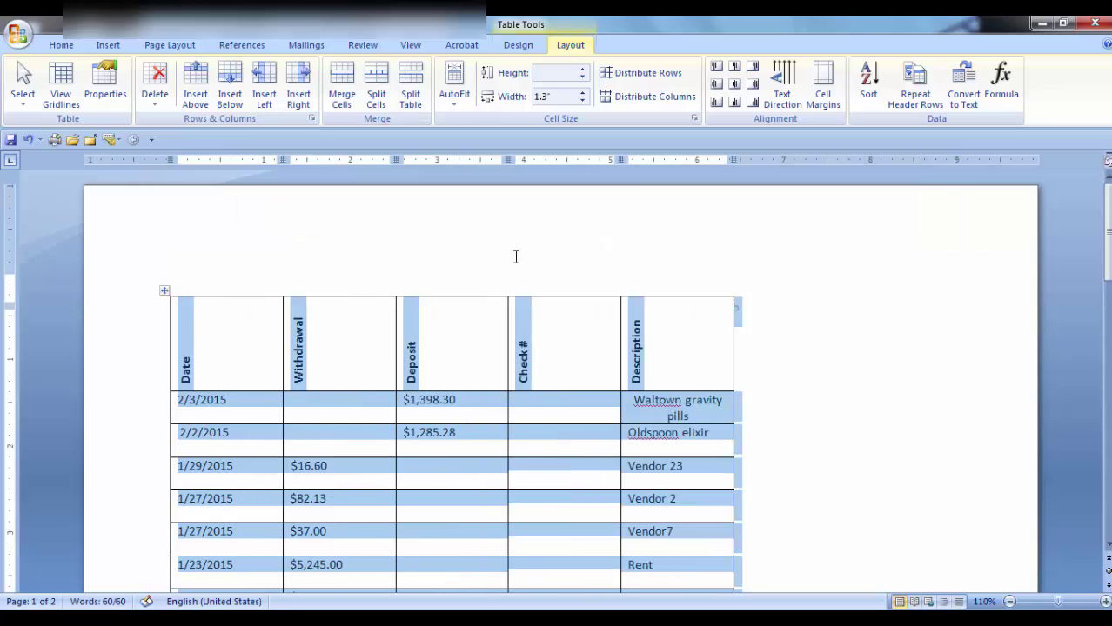
click(178, 401)
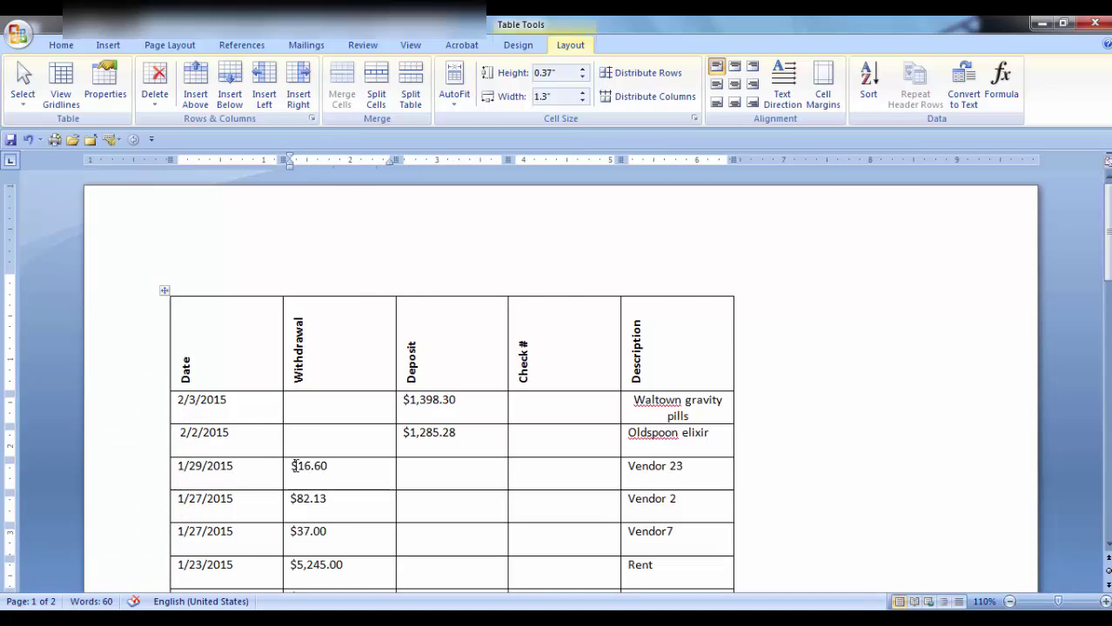
key(ctrl+Tab)
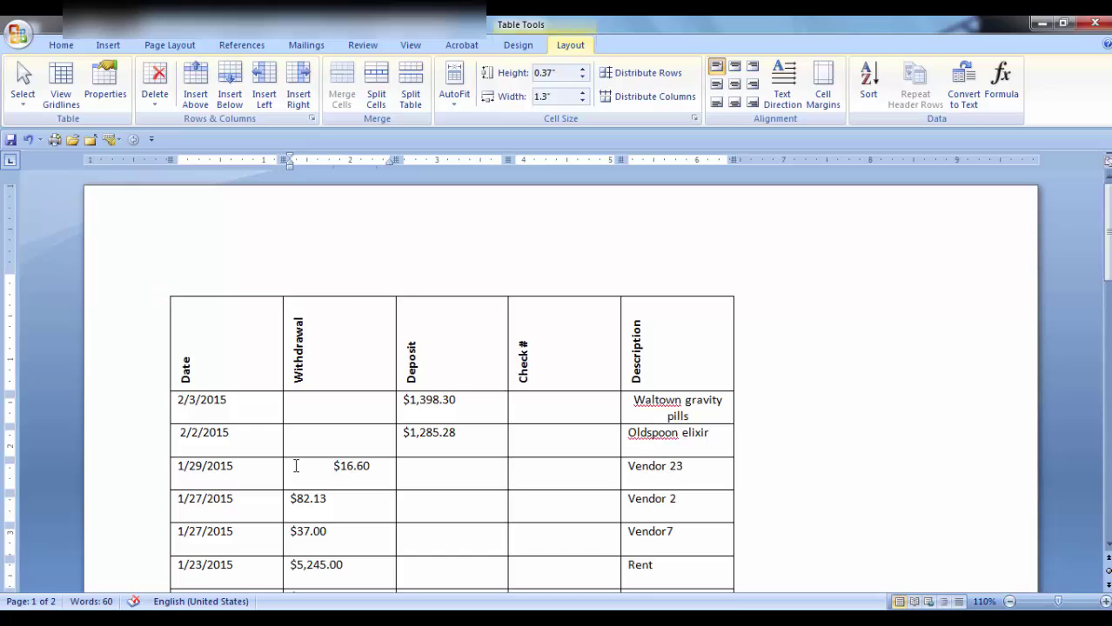
key(BackSpace)
Confirm the ruler is on in the View tab and place the cursor before $16.60
click(409, 46)
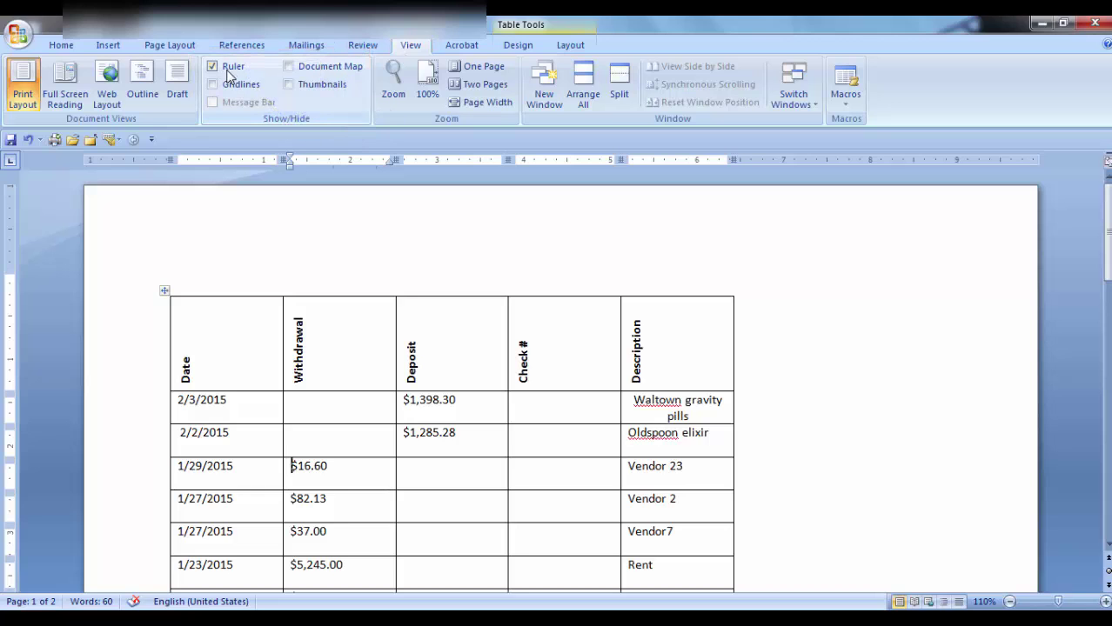
click(174, 280)
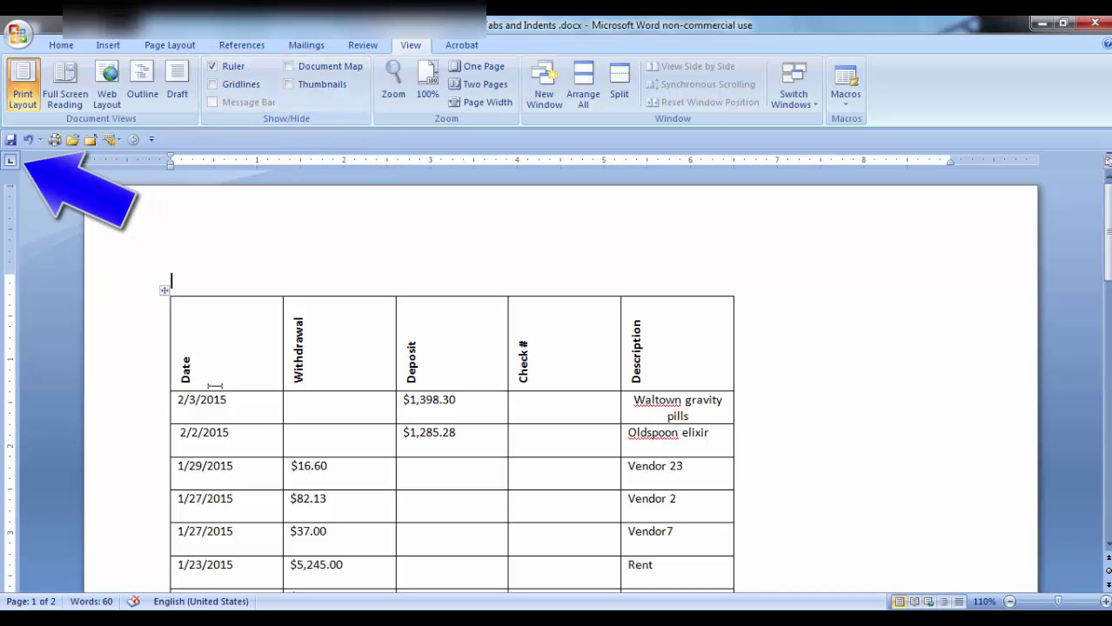
click(294, 467)
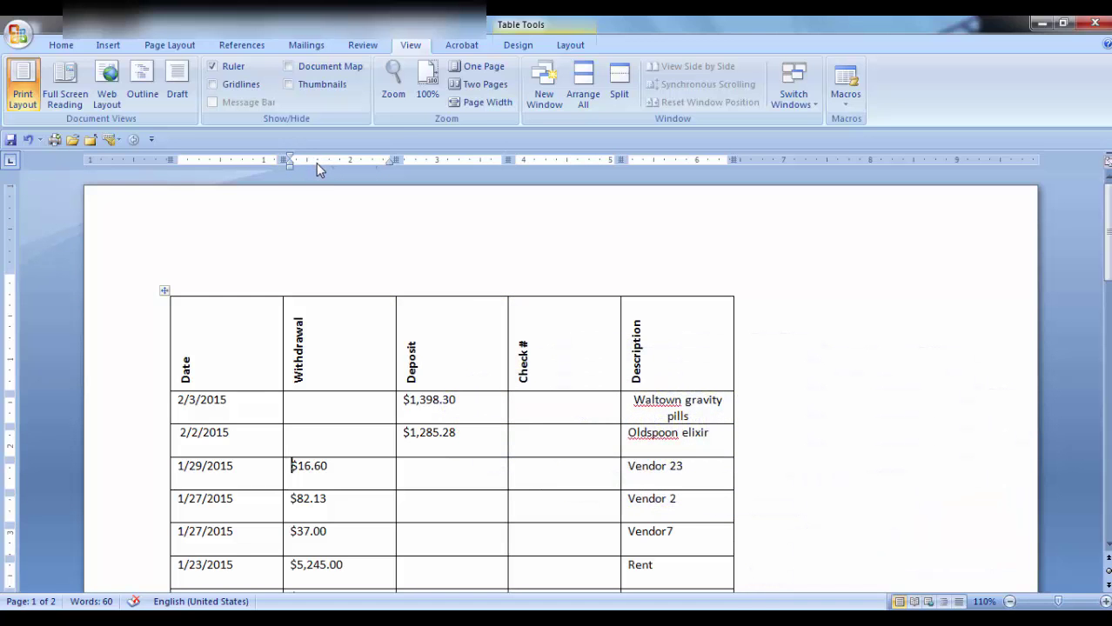
Add a left tab stop on the ruler and move $16.60 to it with Ctrl+Tab
click(318, 162)
key(ctrl+Tab)
mouse_move(319, 163)
mouse_down()
mouse_move(336, 164)
mouse_move(317, 164)
mouse_up()
Move $82.13, $37.00 and $5,245.00 to the same tab stop with Ctrl+Tab
scroll(367, 478, down, 3)
scroll(369, 479, down, 1)
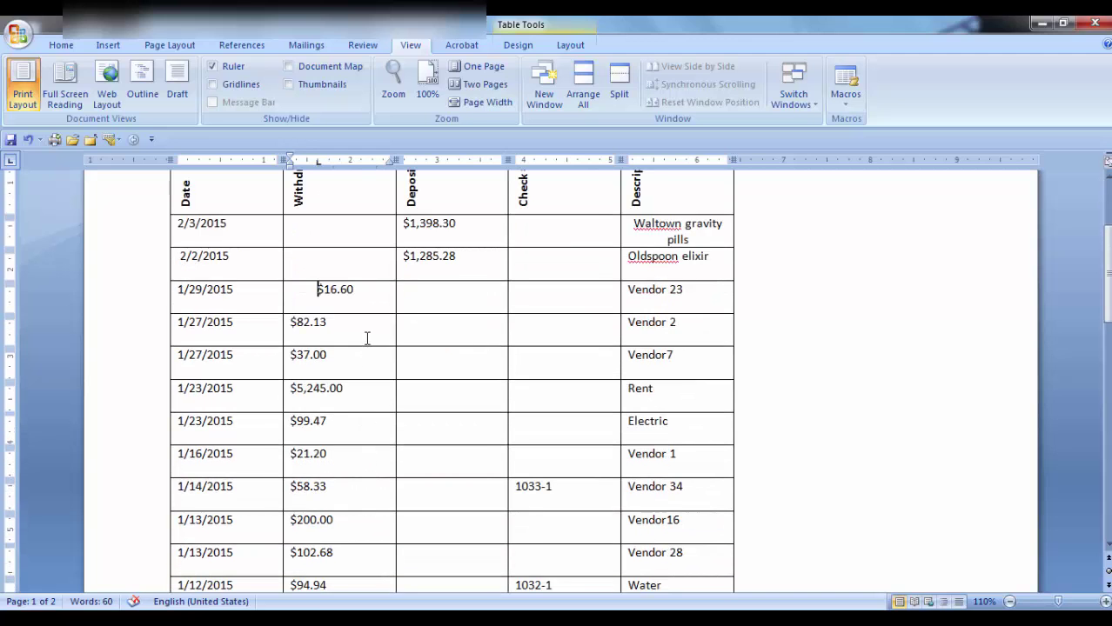
drag(366, 326, 313, 482)
scroll(346, 488, down, 10)
scroll(354, 324, up, 7)
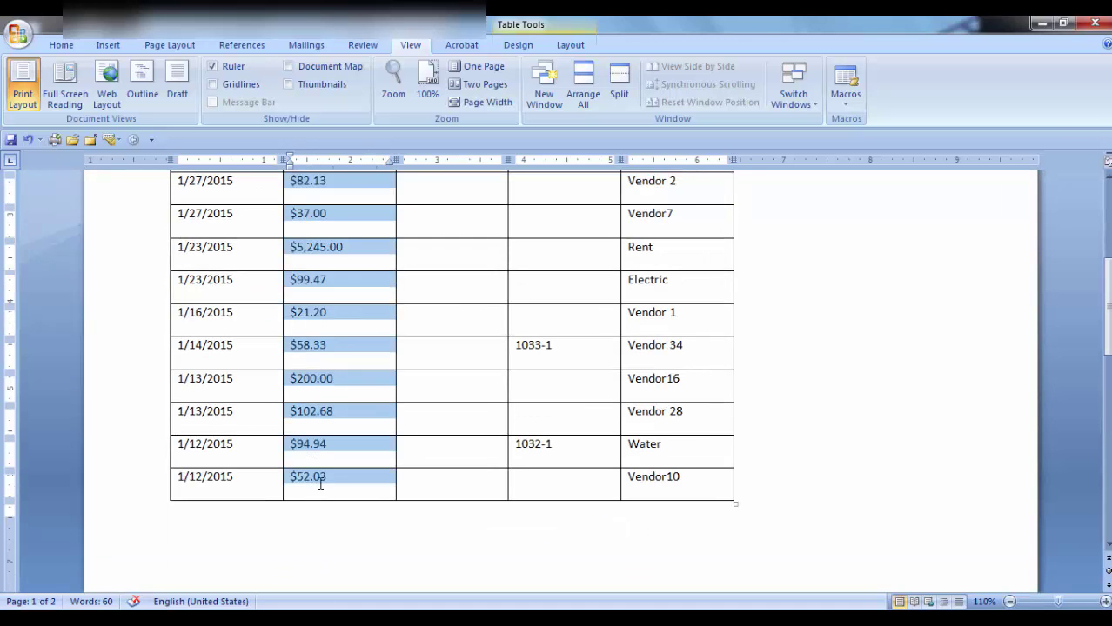
scroll(320, 485, up, 3)
scroll(326, 428, up, 2)
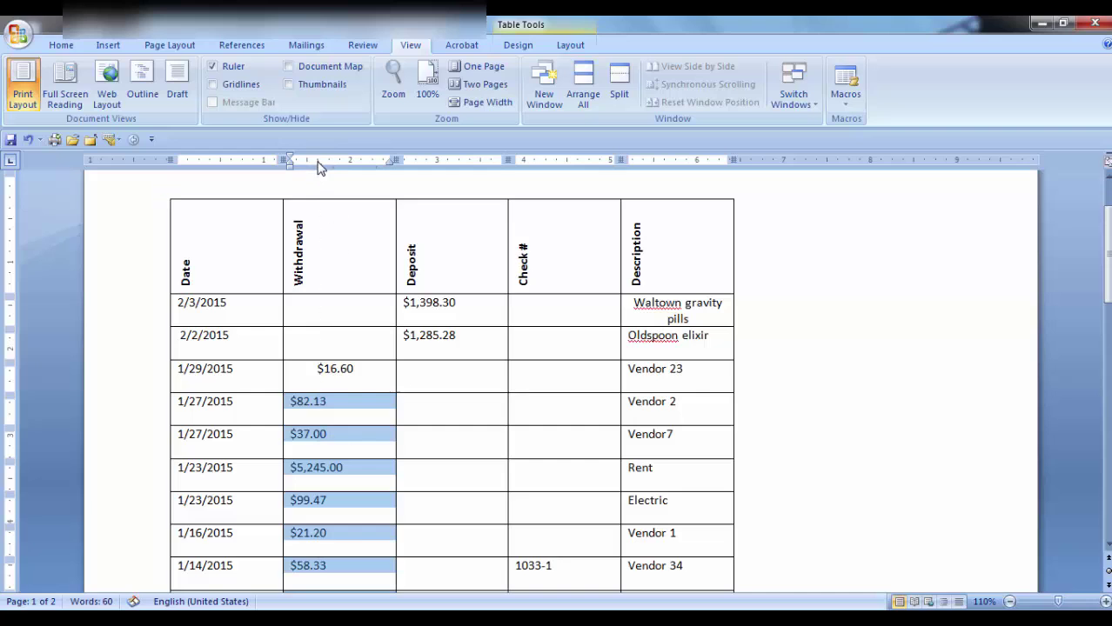
click(293, 411)
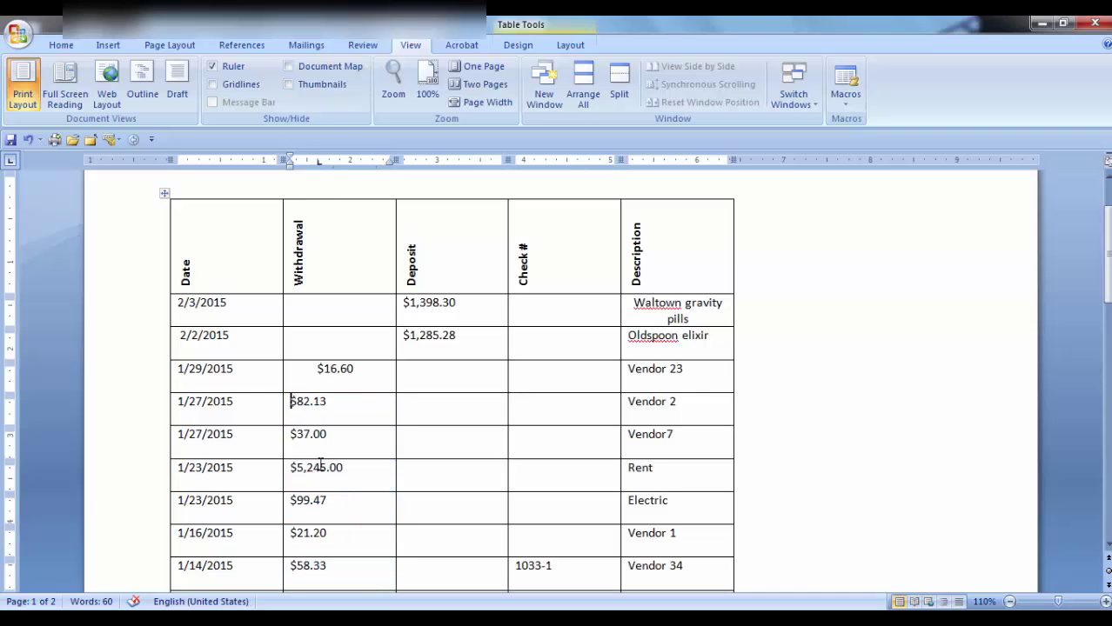
key(ctrl+Tab)
click(292, 435)
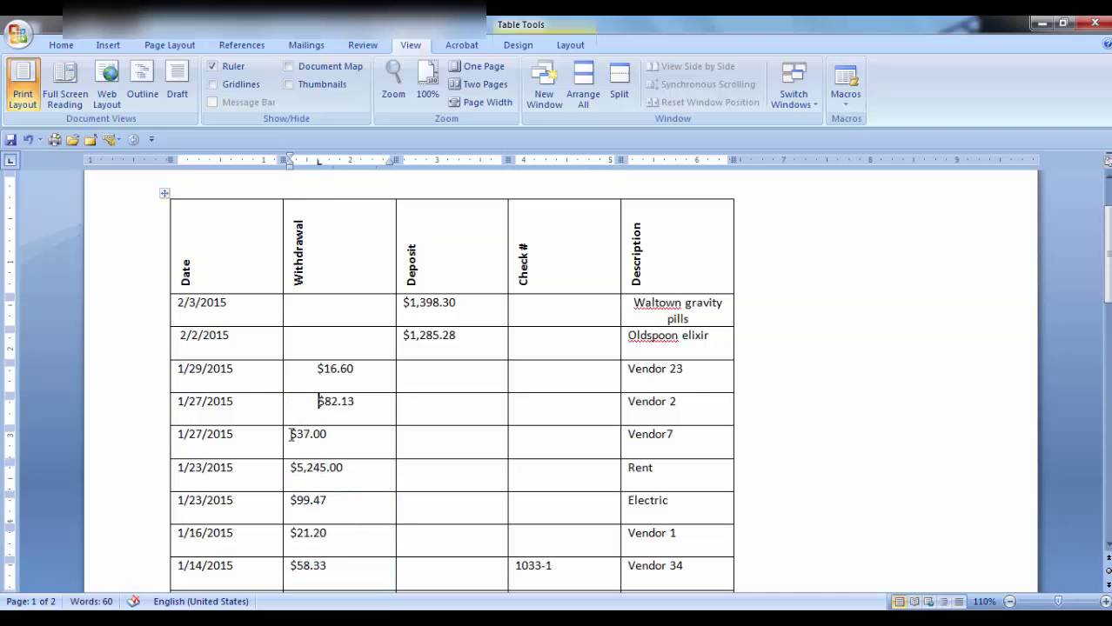
key(ctrl+Tab)
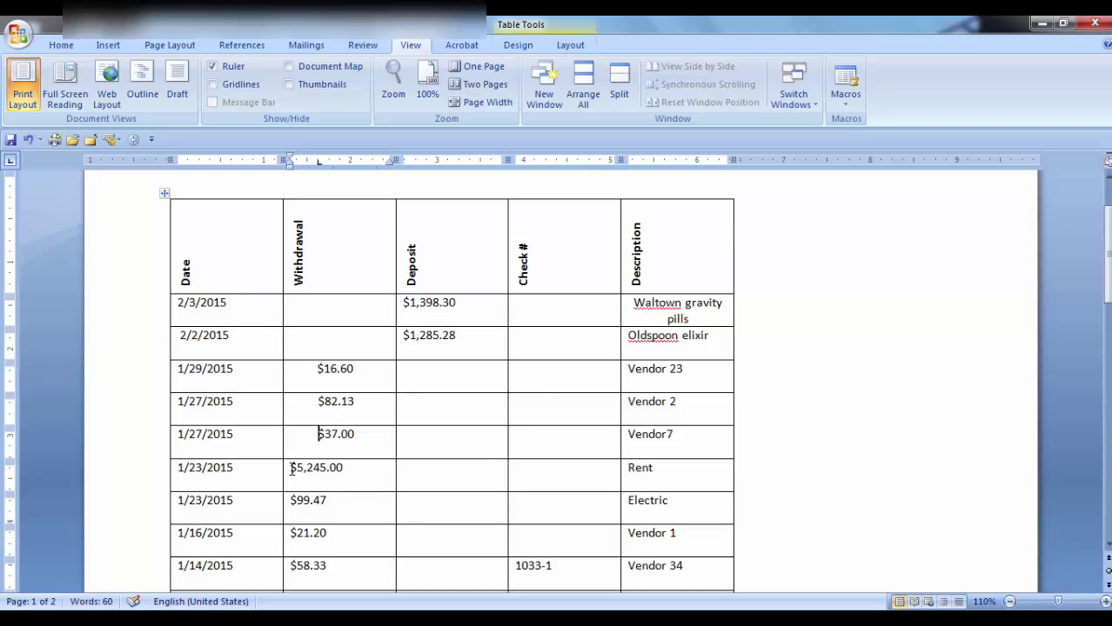
click(291, 469)
key(ctrl+Tab)
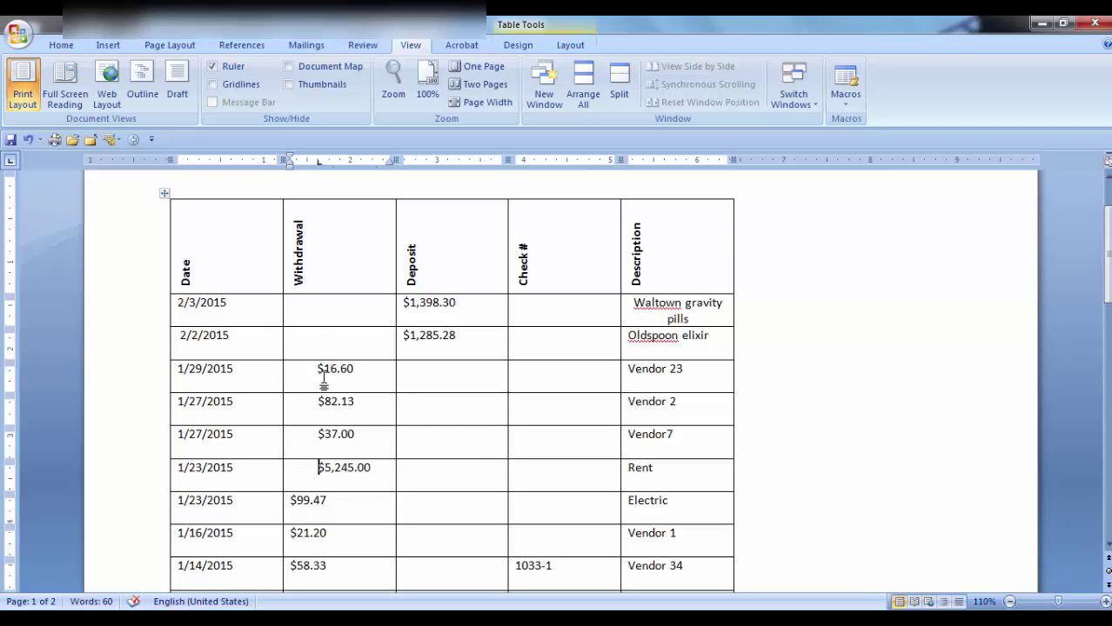
Remove the Withdrawal tab stop and delete the tabs before $16.60, $82.13, $37.00 and $5,245.00
drag(357, 366, 360, 477)
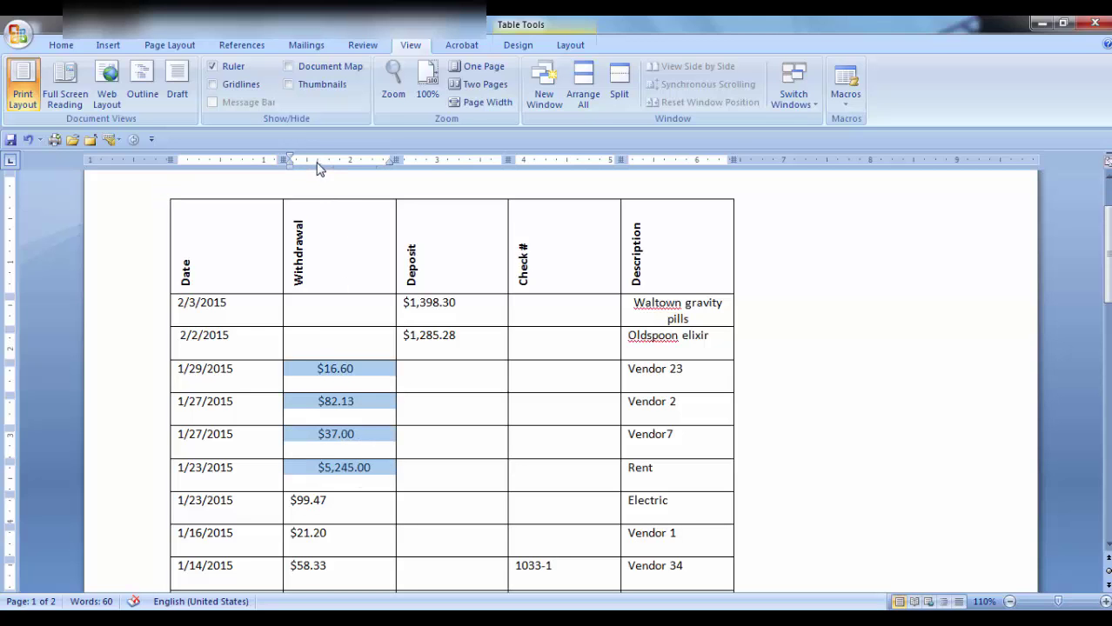
drag(318, 164, 317, 209)
click(335, 374)
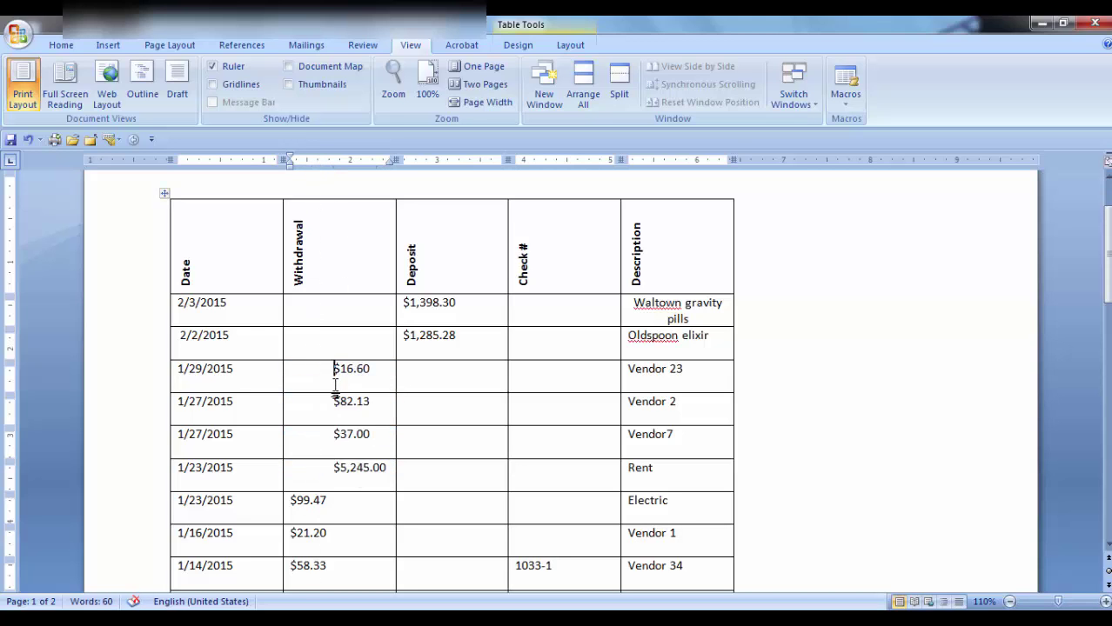
key(BackSpace)
click(335, 401)
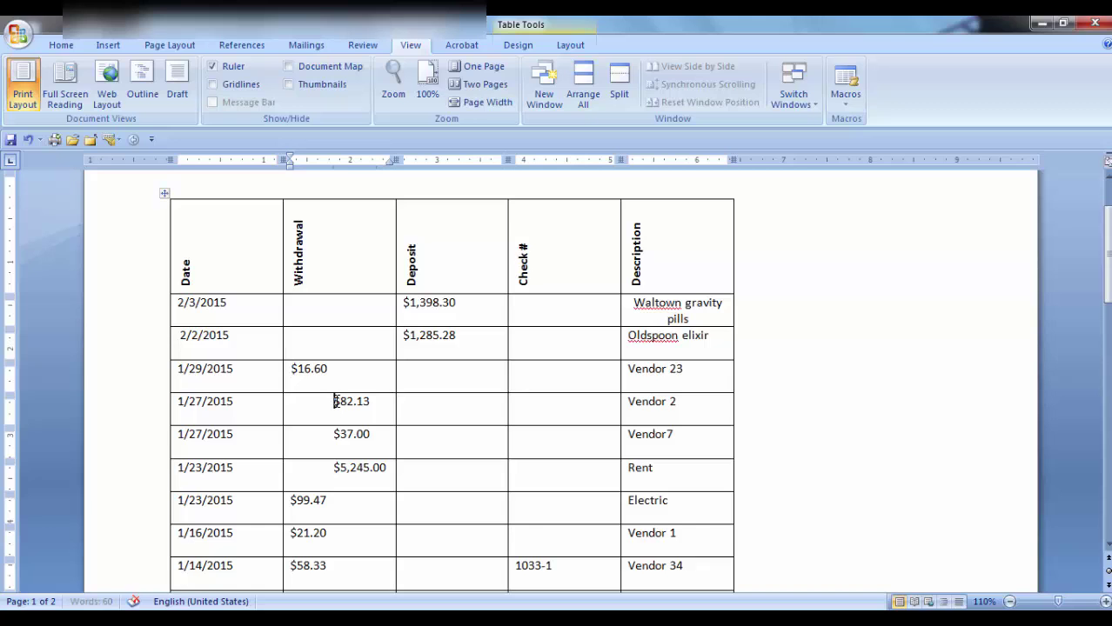
key(BackSpace)
click(334, 434)
key(BackSpace)
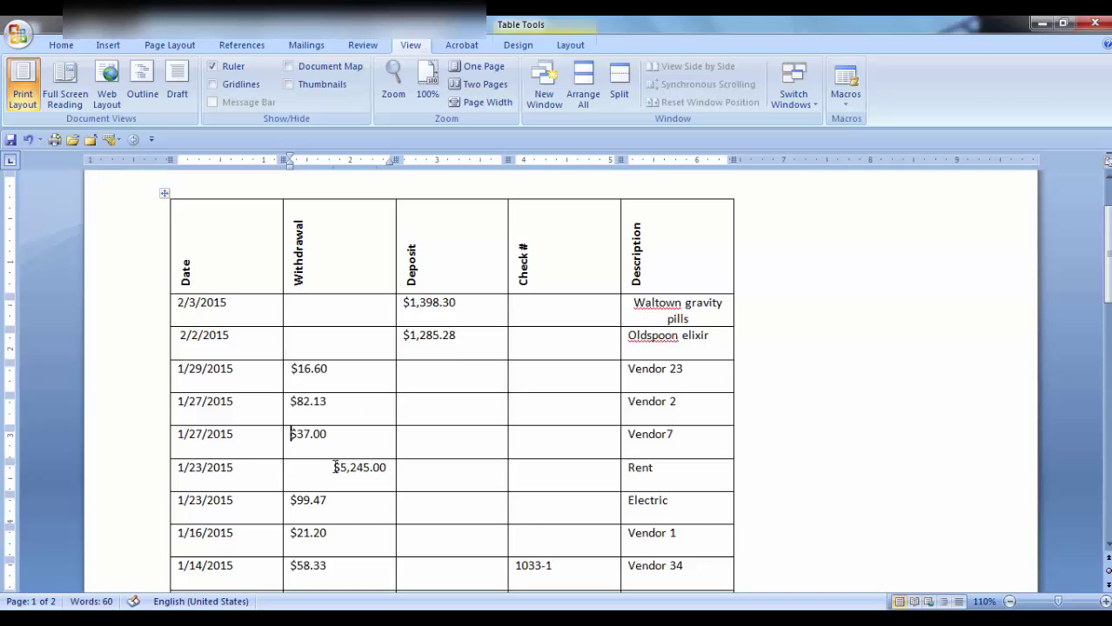
click(335, 467)
key(BackSpace)
Align Deposit amounts $1,398.30 and $1,285.28 on a decimal tab stop
drag(463, 306, 465, 335)
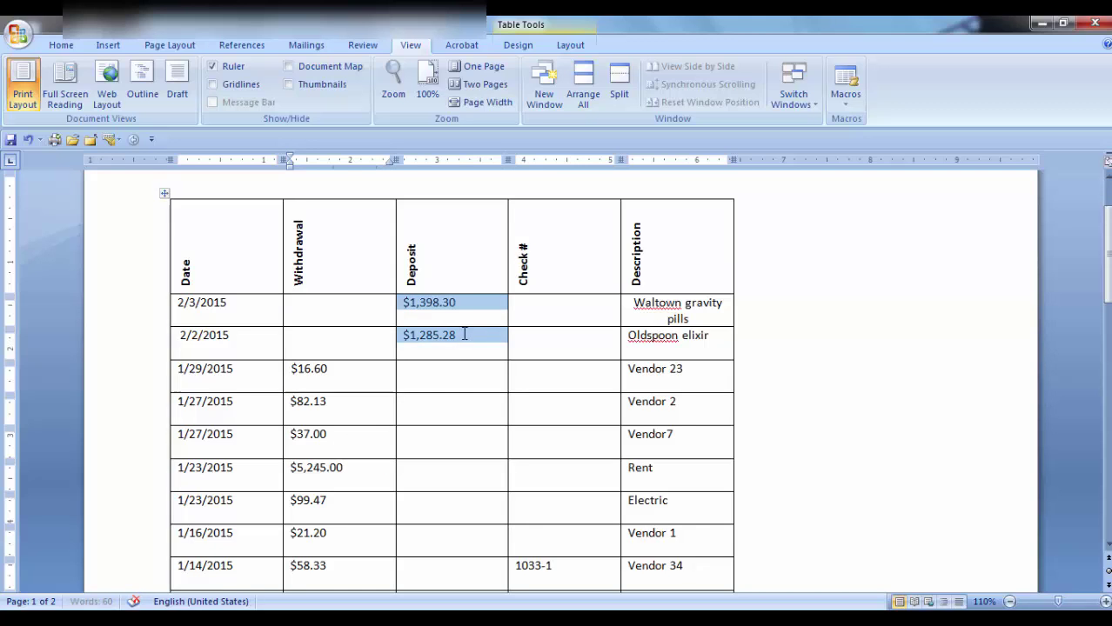
click(10, 161)
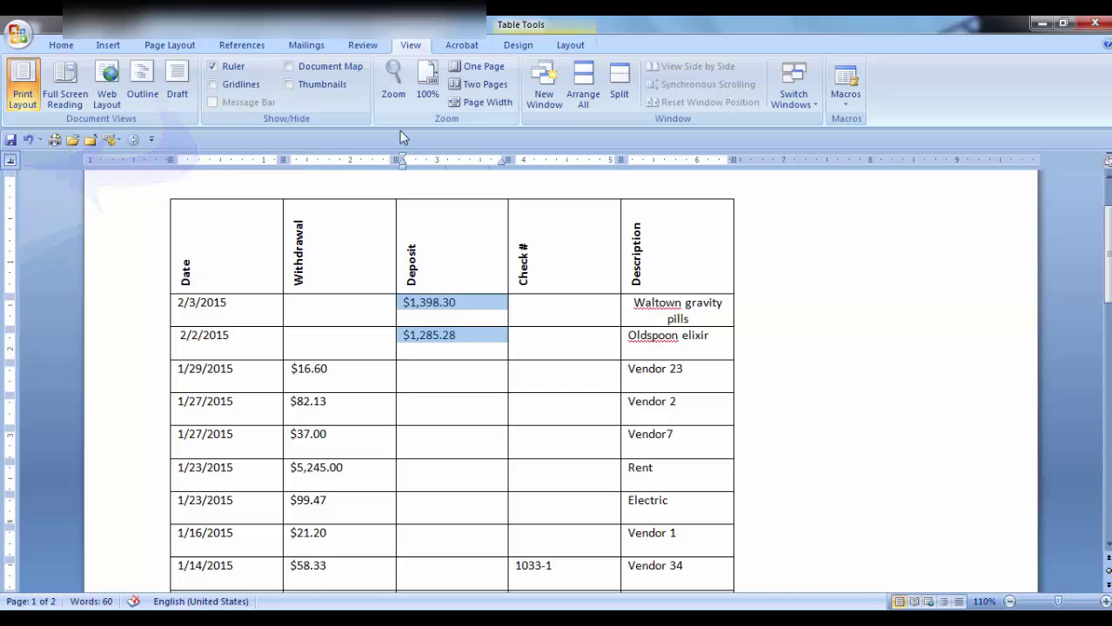
click(461, 163)
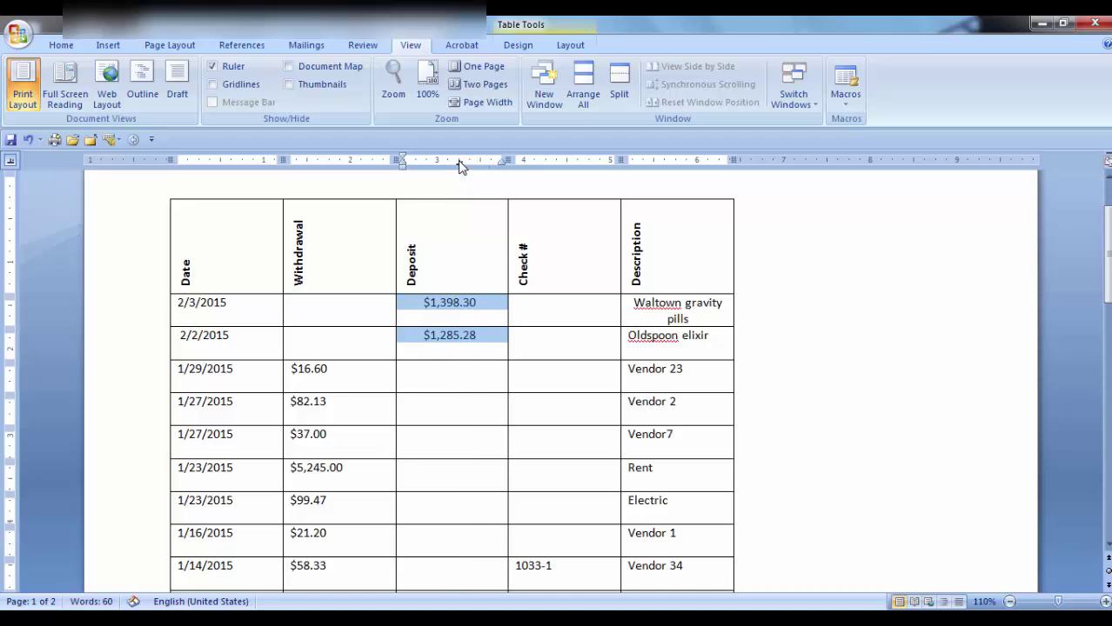
click(449, 365)
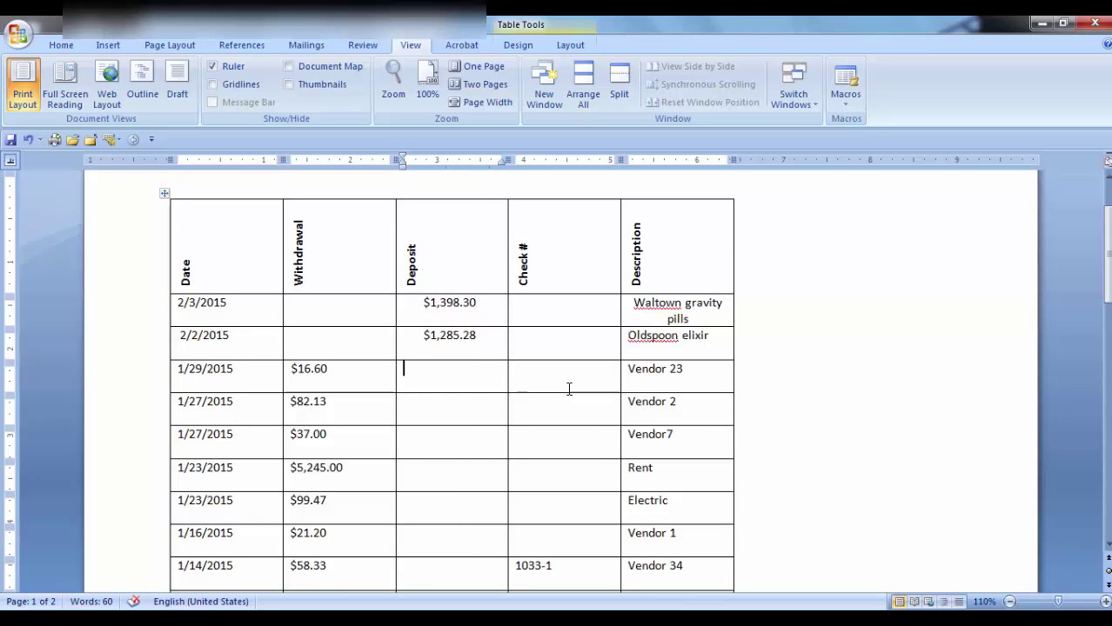
Left-align the Waltown gravity pills text in its Description cell with Ctrl+L
scroll(557, 388, down, 2)
scroll(569, 389, down, 1)
scroll(569, 389, down, 1)
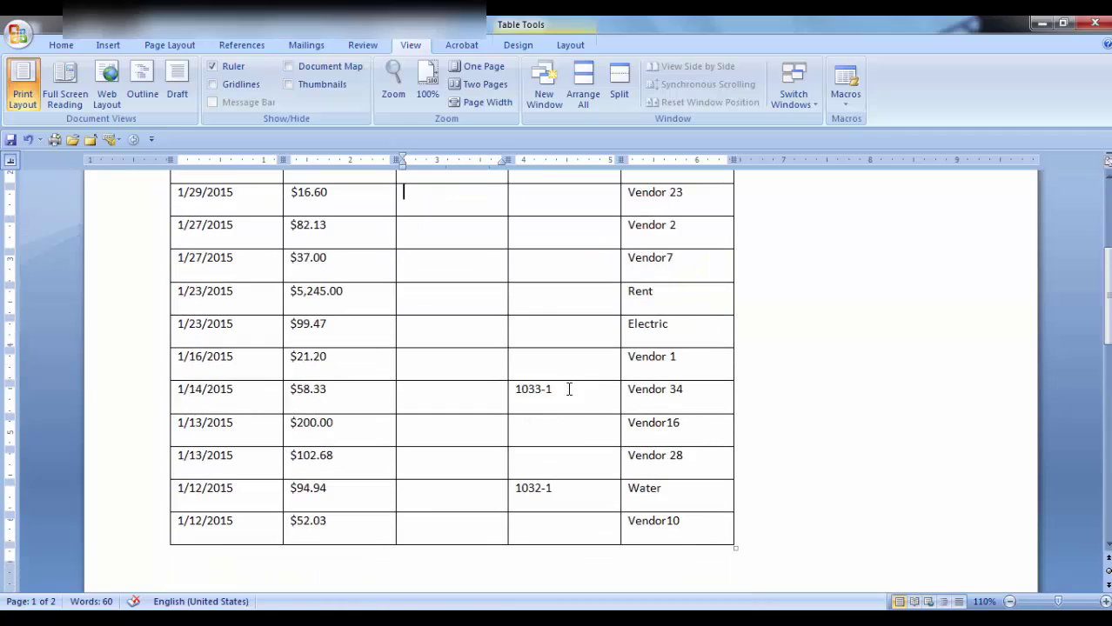
drag(568, 388, 568, 497)
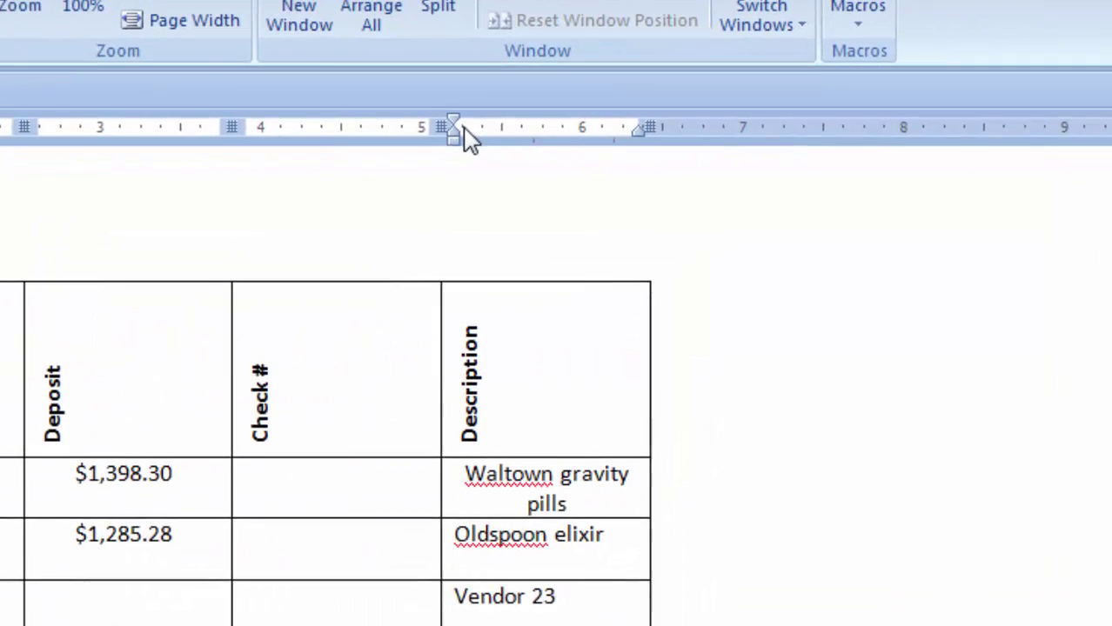
click(627, 159)
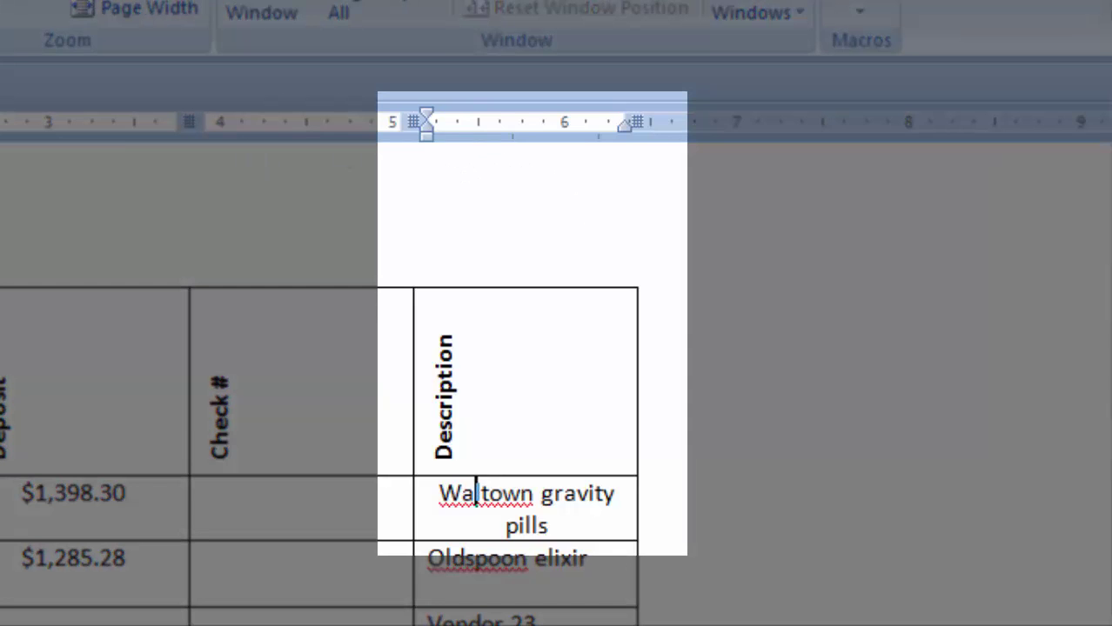
key(alt+h)
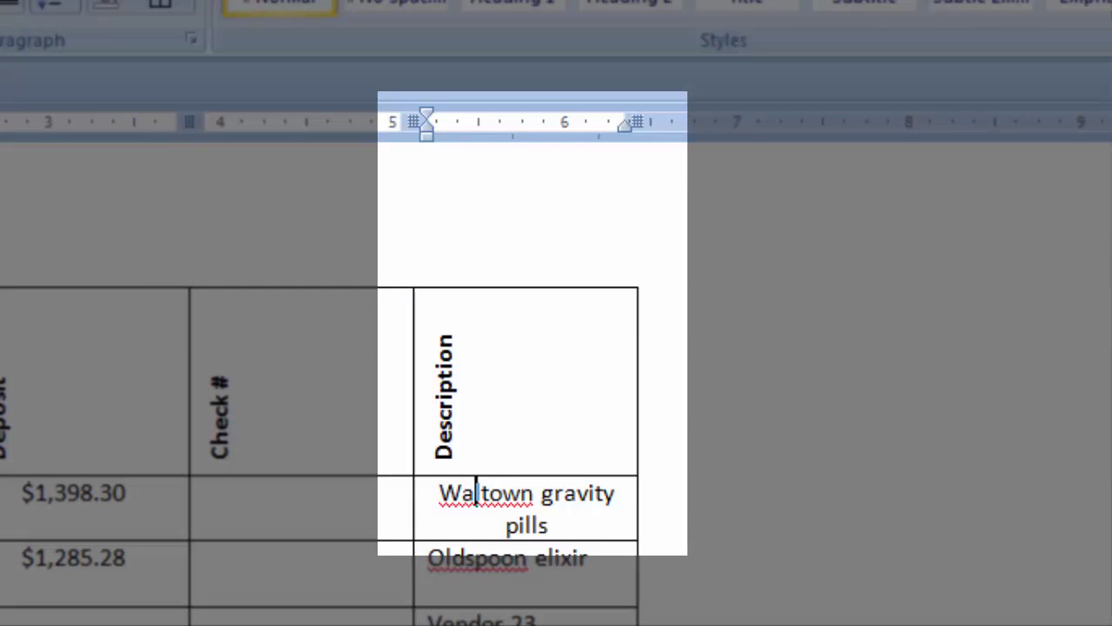
key(ctrl+l)
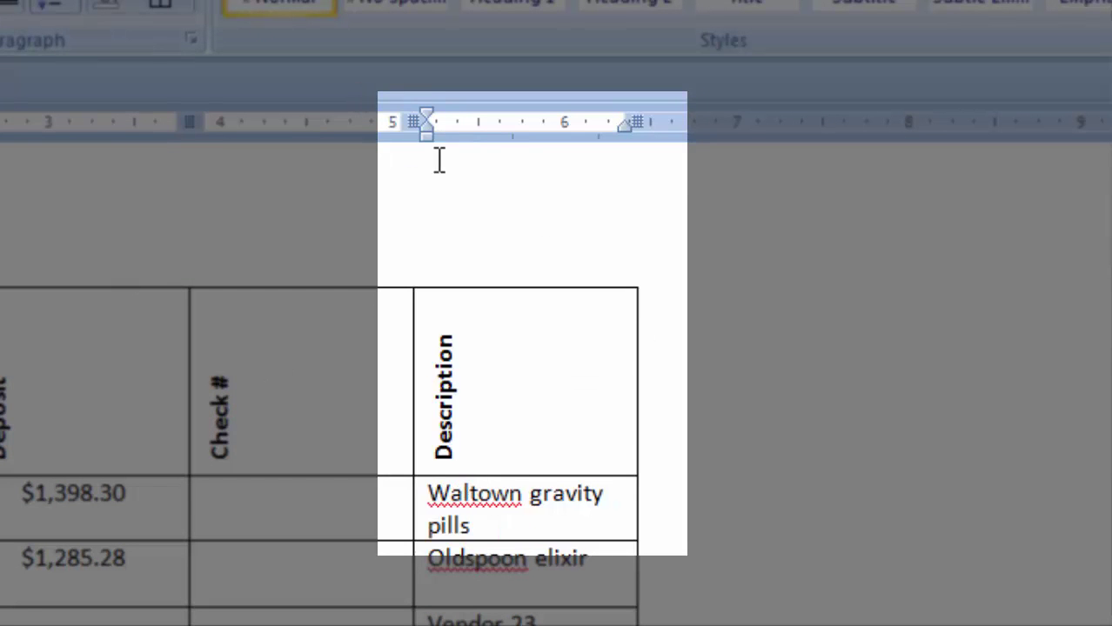
Move the first-line and left indent markers right so Waltown gravity pills wraps onto two lines
mouse_move(428, 129)
mouse_down()
mouse_move(452, 129)
mouse_move(430, 143)
mouse_up()
mouse_move(424, 136)
mouse_down()
mouse_move(457, 136)
mouse_move(433, 140)
mouse_up()
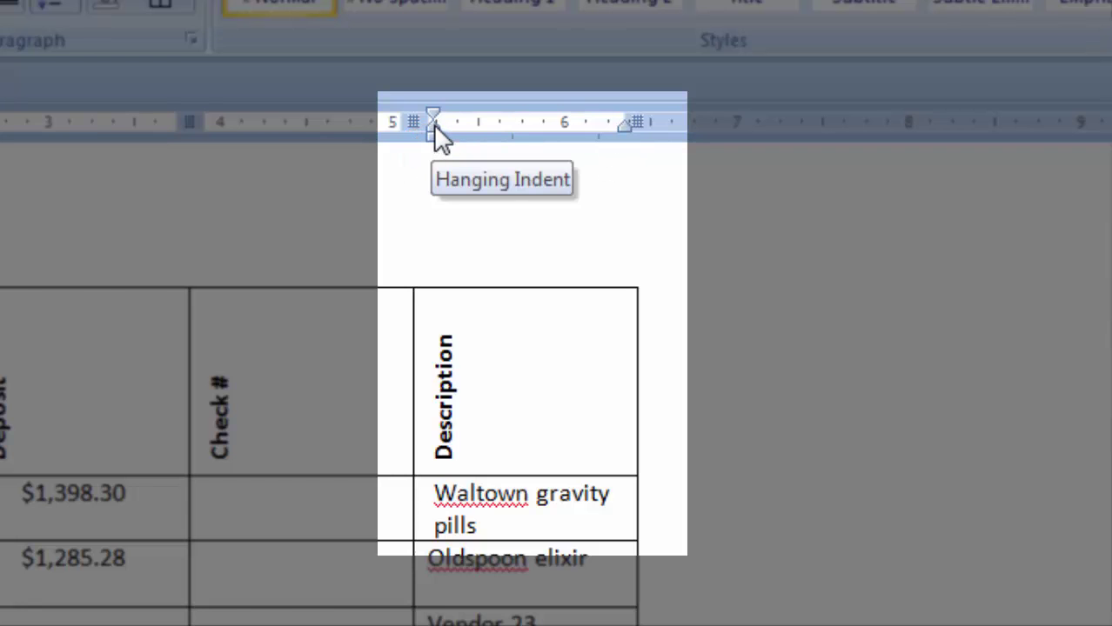
drag(433, 139, 476, 143)
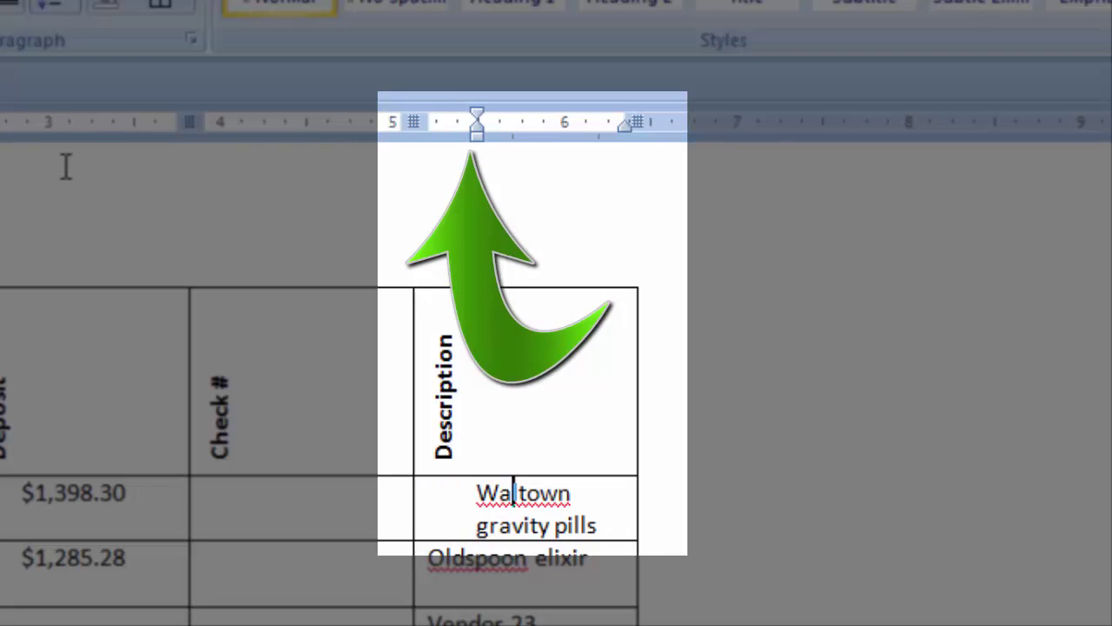
Re-center the Waltown text with Ctrl+E and pull its indent back to the cell edge
key(ctrl+e)
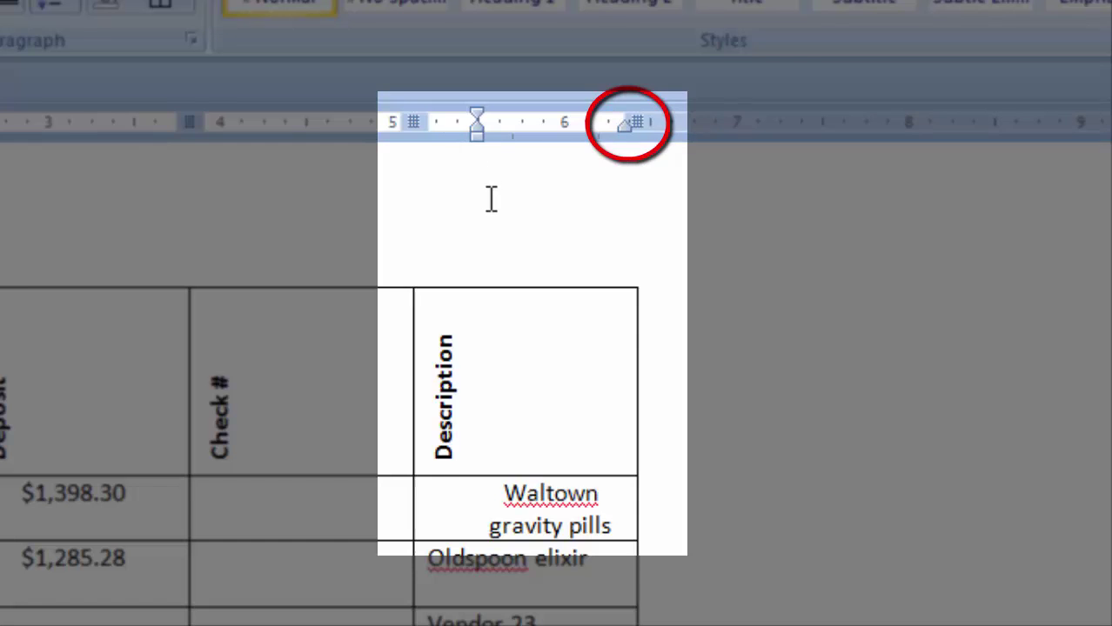
drag(476, 131, 427, 142)
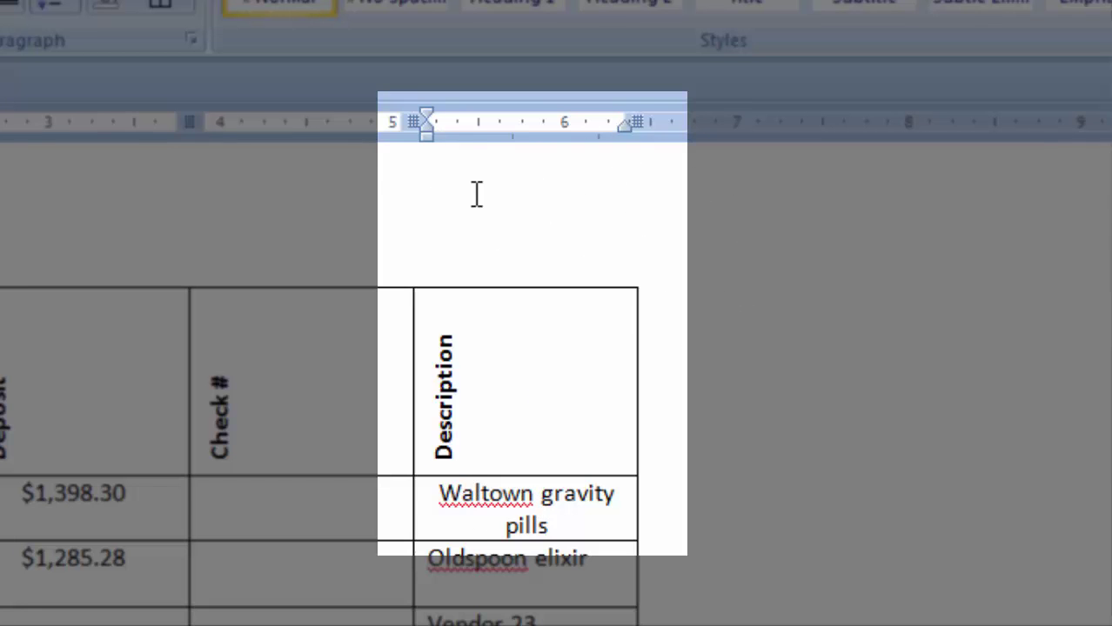
Set matching first-line and hanging indents so the text wraps as 'Waltown' above 'gravity pills'
drag(428, 110, 467, 114)
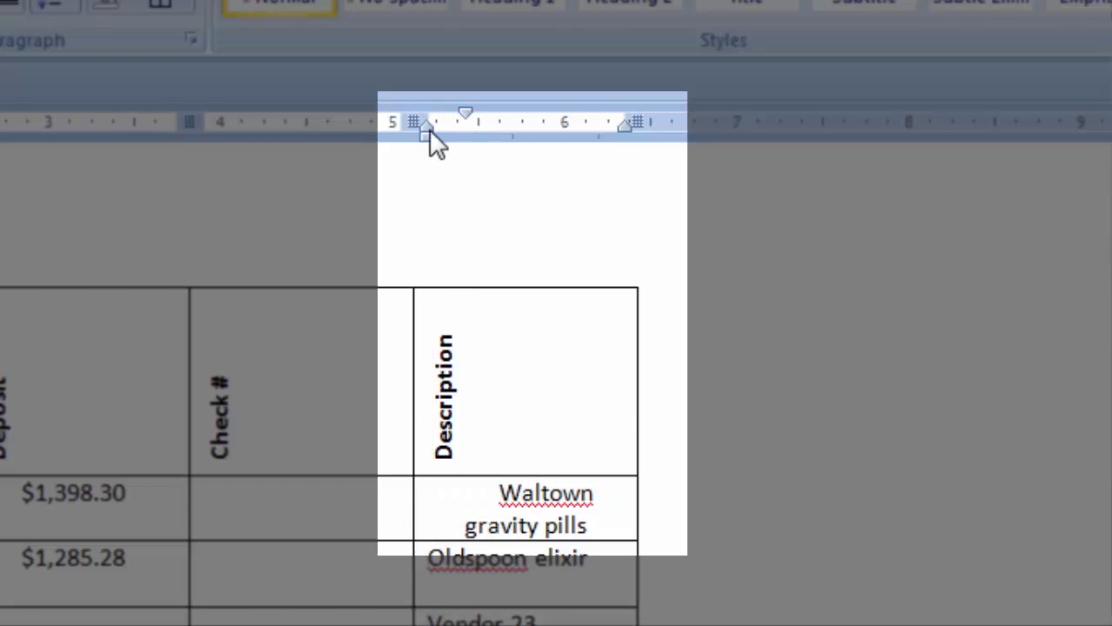
drag(426, 125, 498, 121)
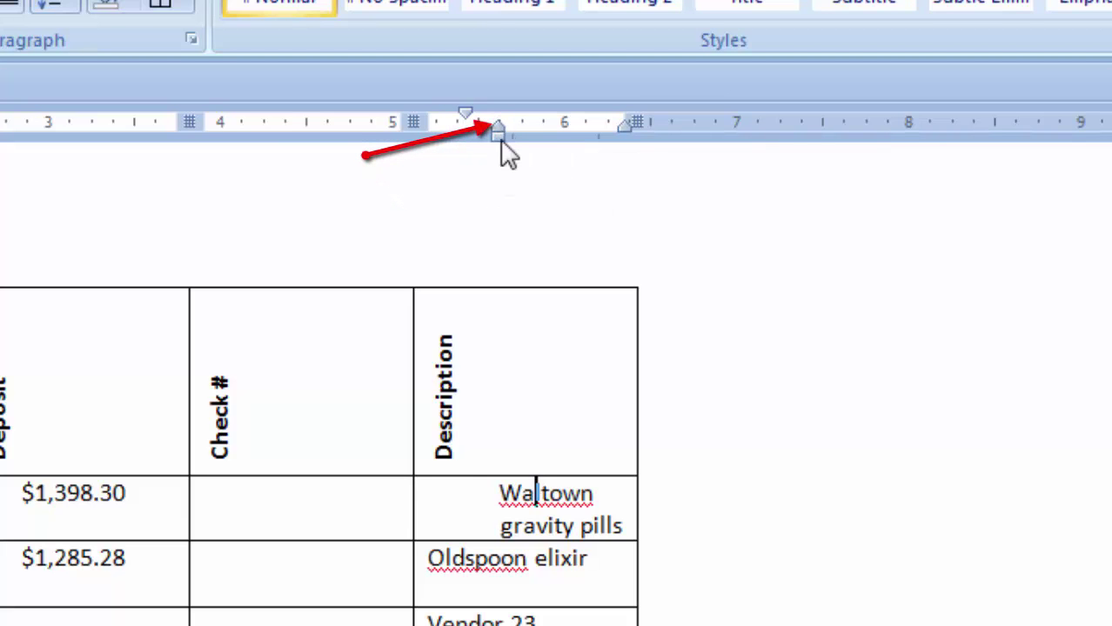
mouse_move(501, 141)
mouse_down()
mouse_move(468, 144)
mouse_move(488, 142)
mouse_up()
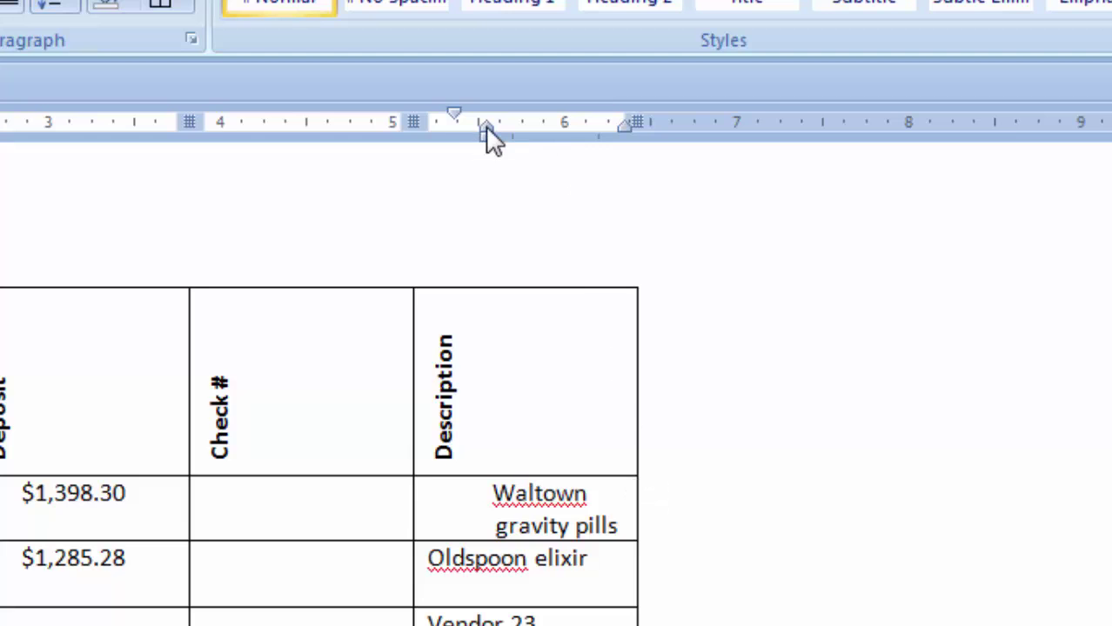
drag(485, 127, 456, 127)
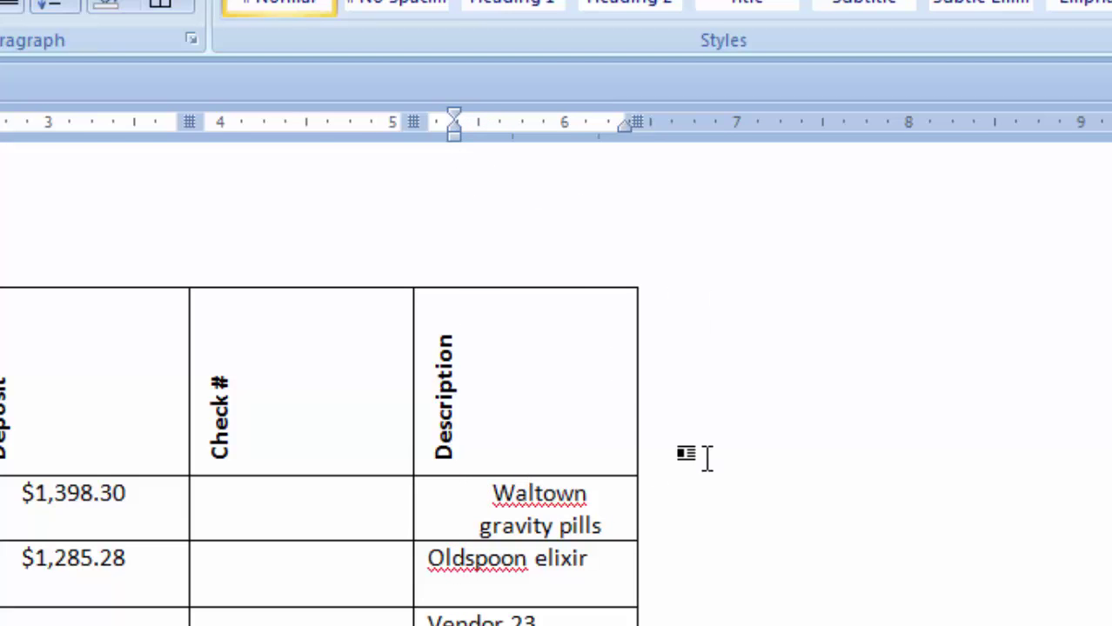